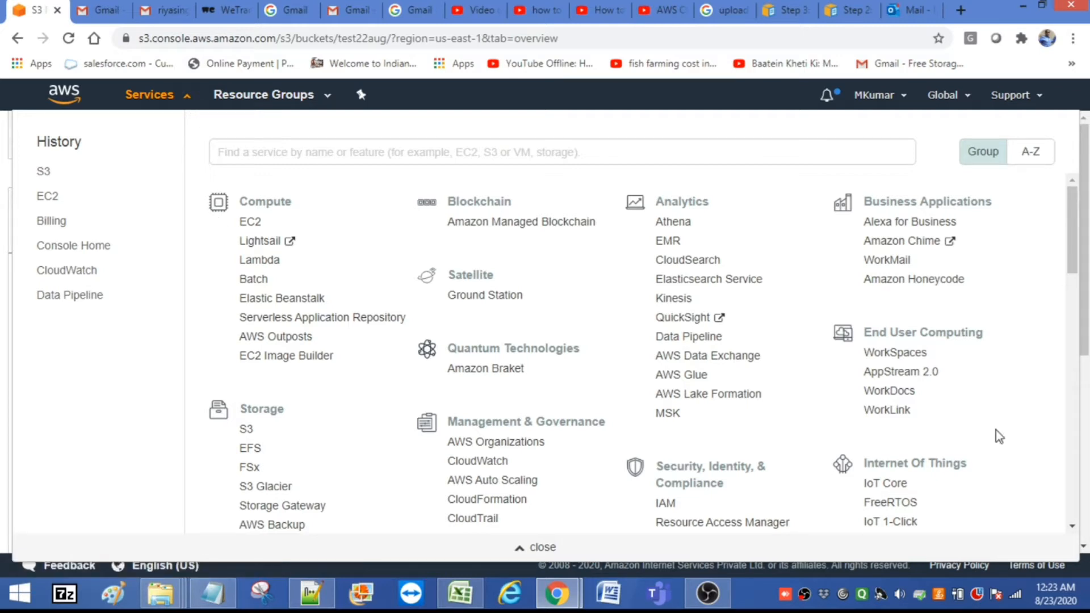
Go to the S3 service and open the test22aug bucket.
key(super+c)
click(99, 363)
click(247, 433)
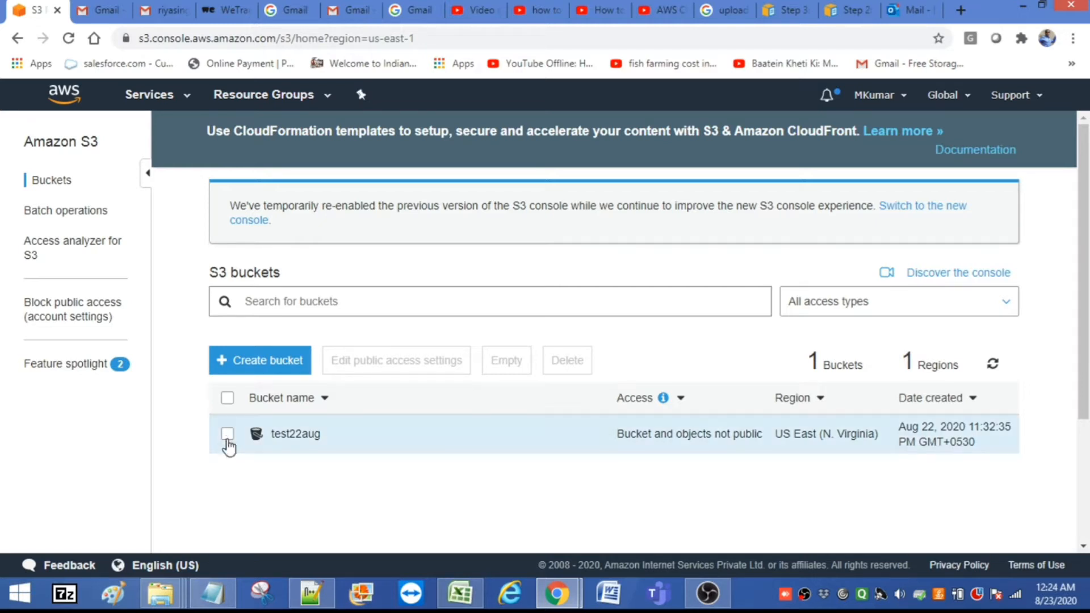
click(227, 435)
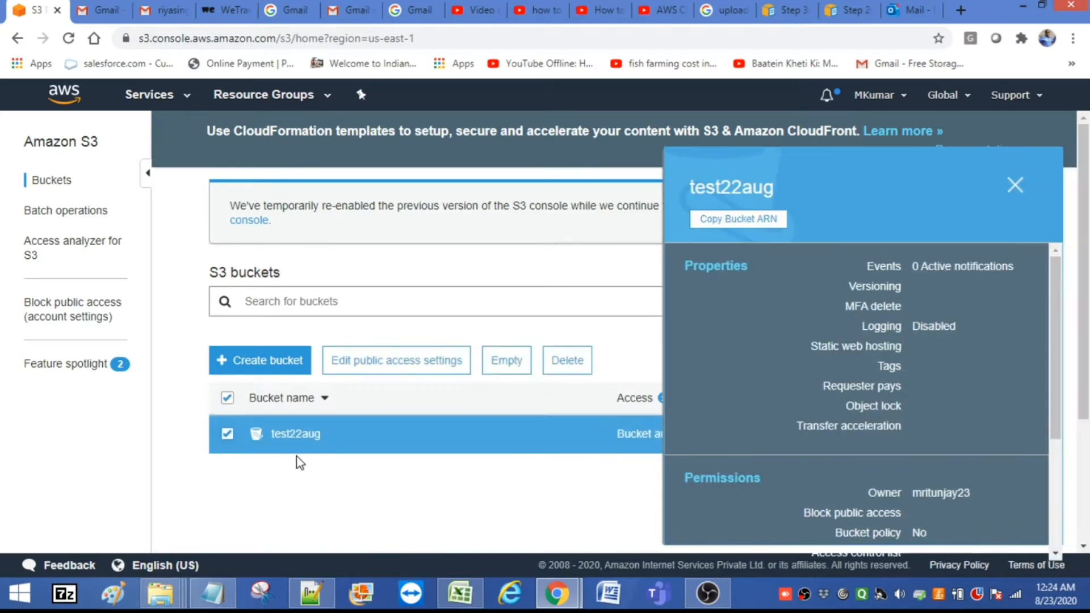
click(292, 437)
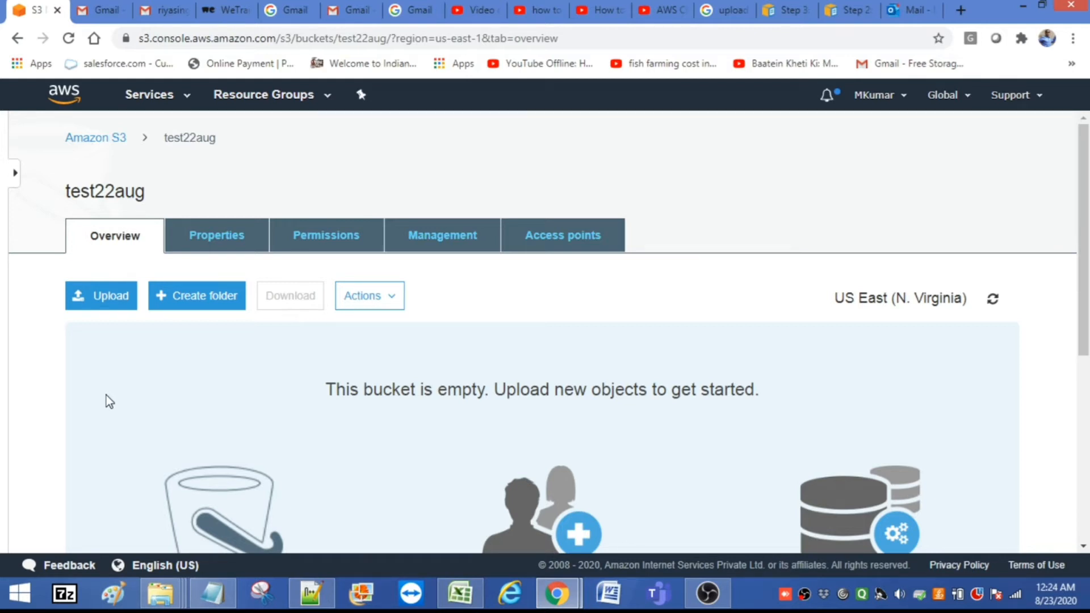
Start an upload to the bucket, add Testfile.txt from the 1-Test folder, and continue to the permissions stage.
click(108, 298)
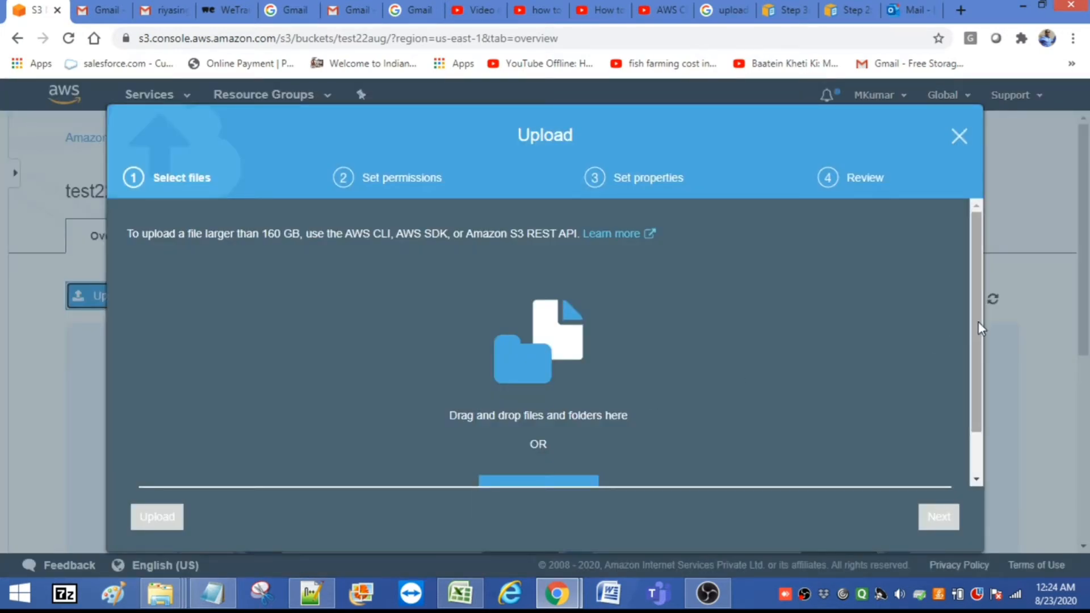
mouse_move(979, 321)
mouse_down()
mouse_move(978, 330)
mouse_move(979, 319)
mouse_up()
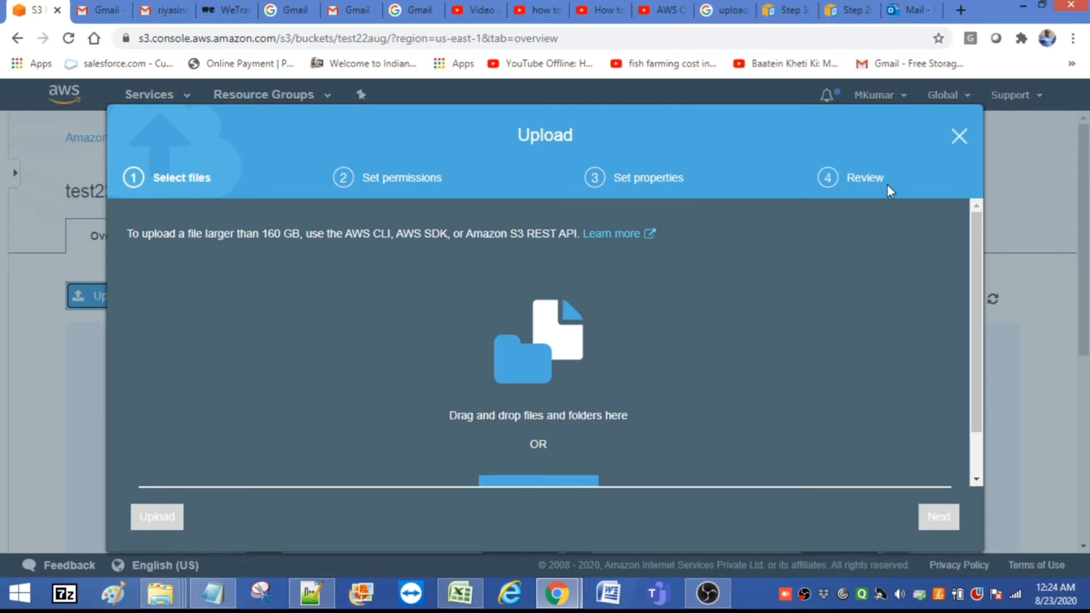
drag(978, 366, 868, 396)
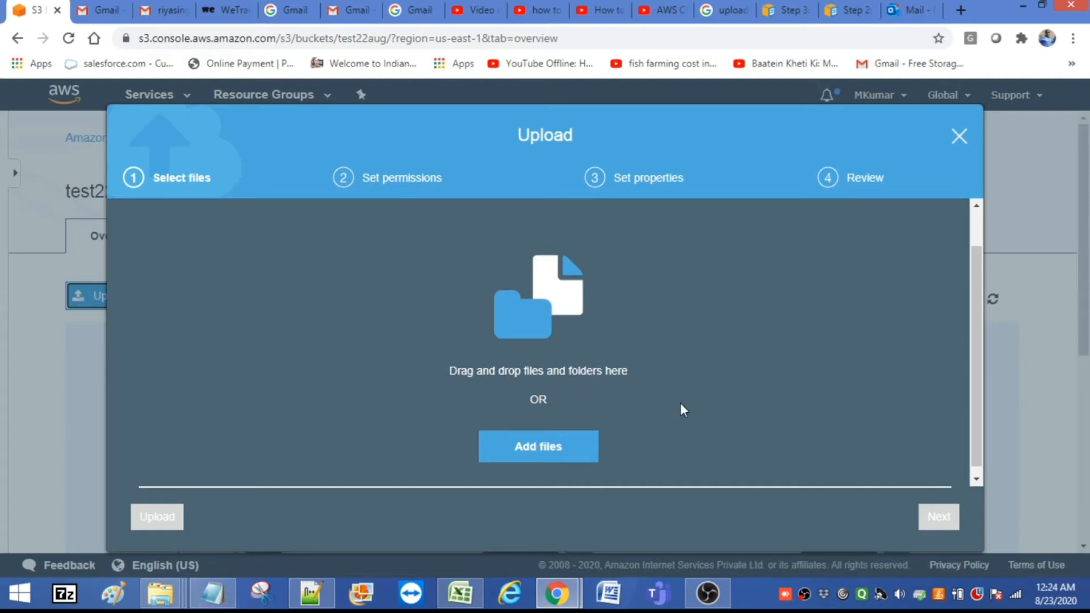
click(523, 447)
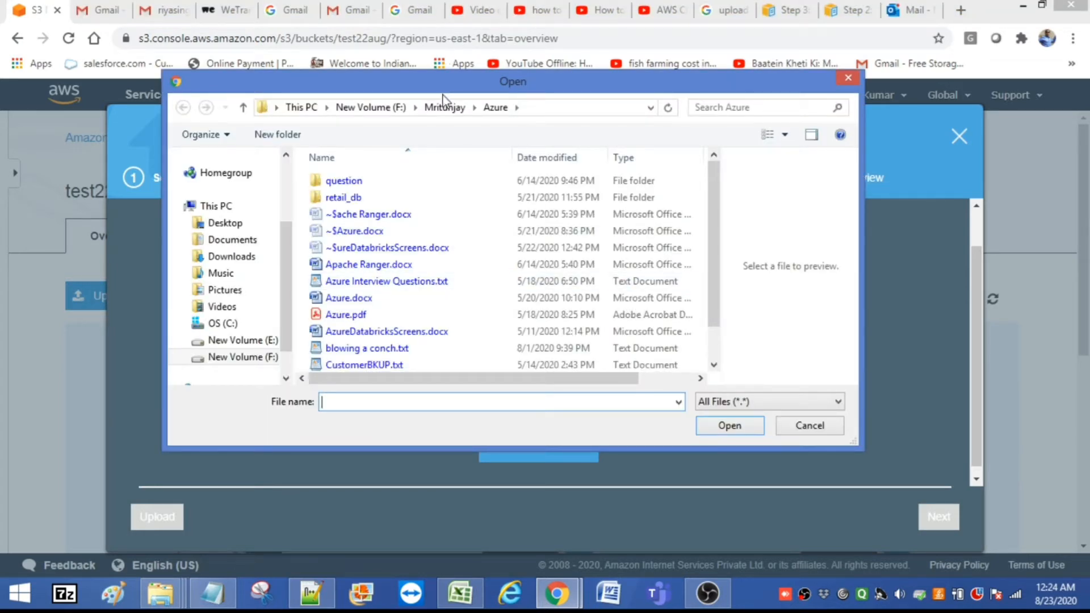
click(445, 107)
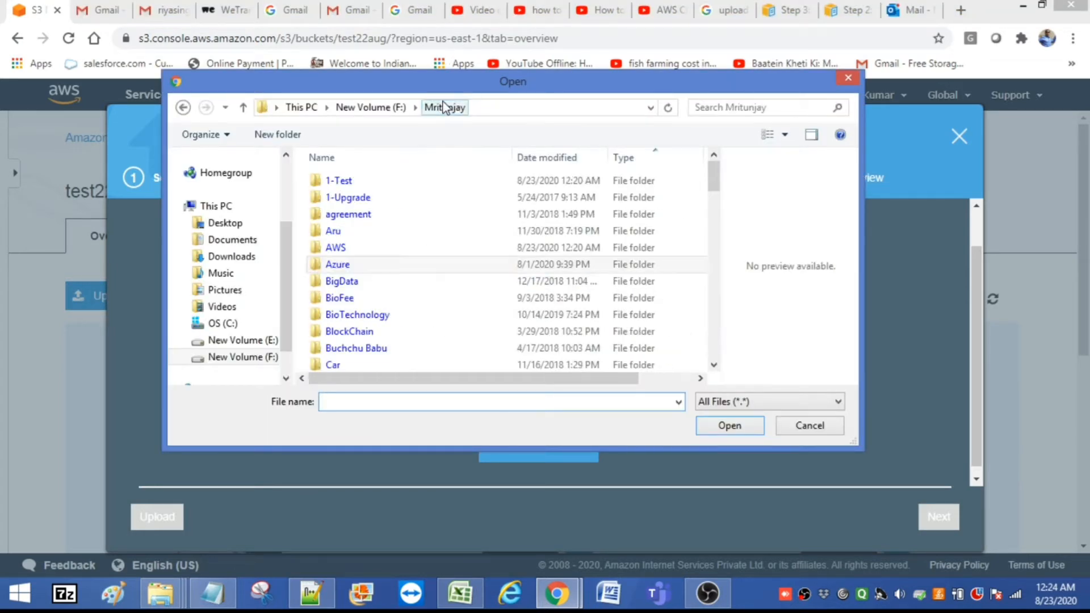
double_click(341, 180)
click(336, 181)
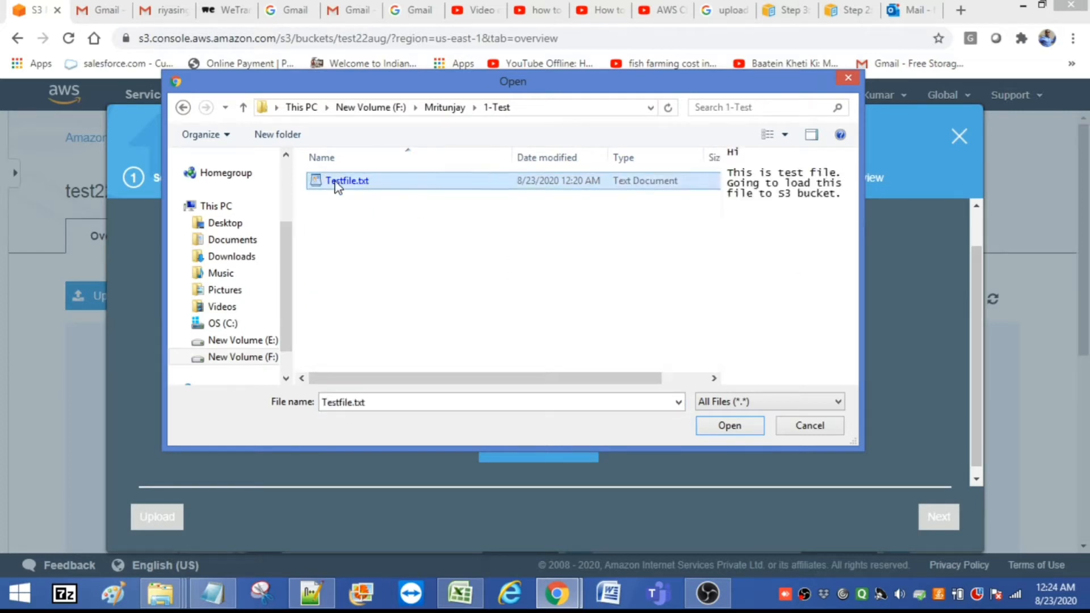
click(723, 432)
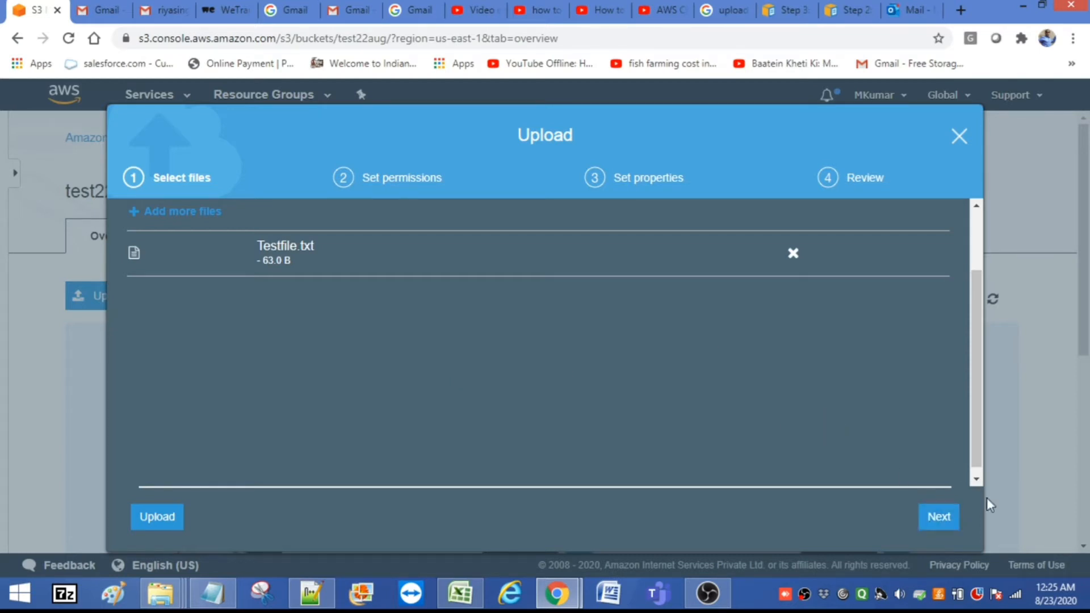
click(939, 518)
Review the owner, account and public permissions for the upload, then accept the defaults without granting public read access.
scroll(973, 360, up, 2)
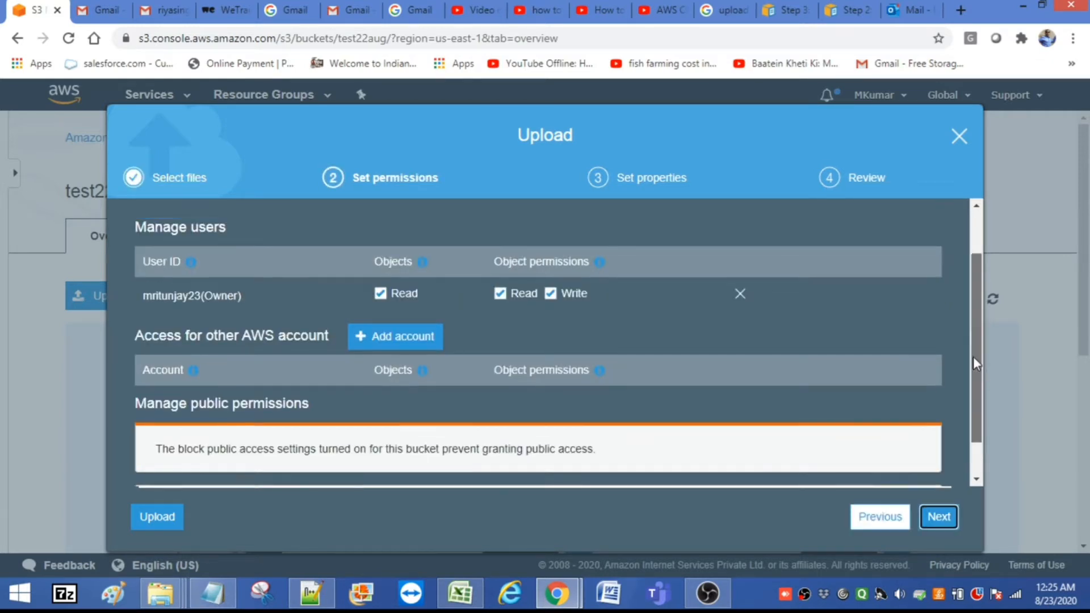
scroll(973, 357, up, 2)
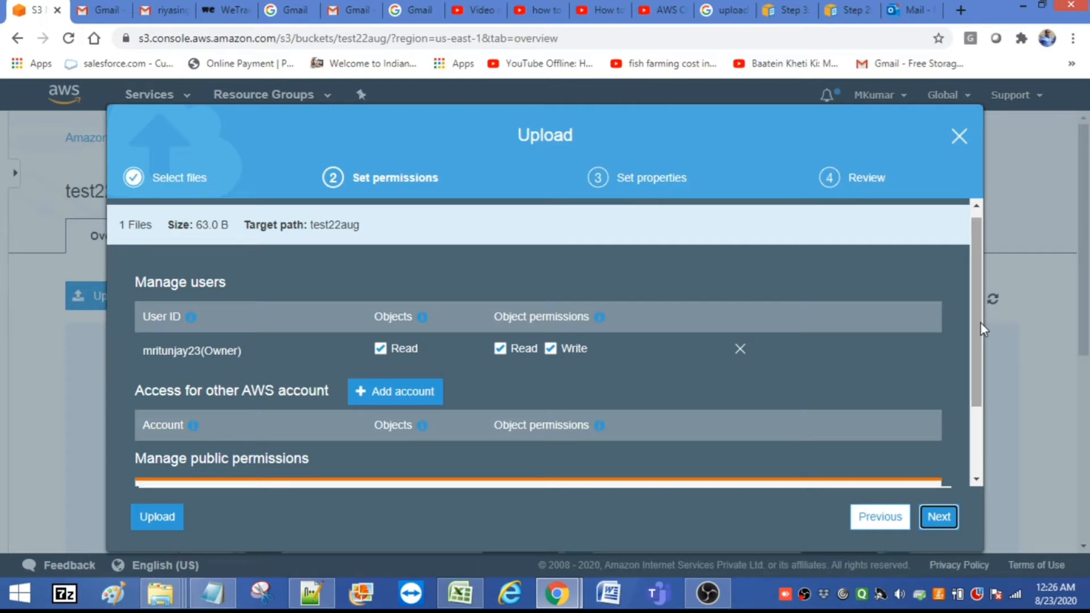
scroll(976, 334, down, 1)
drag(976, 333, 980, 370)
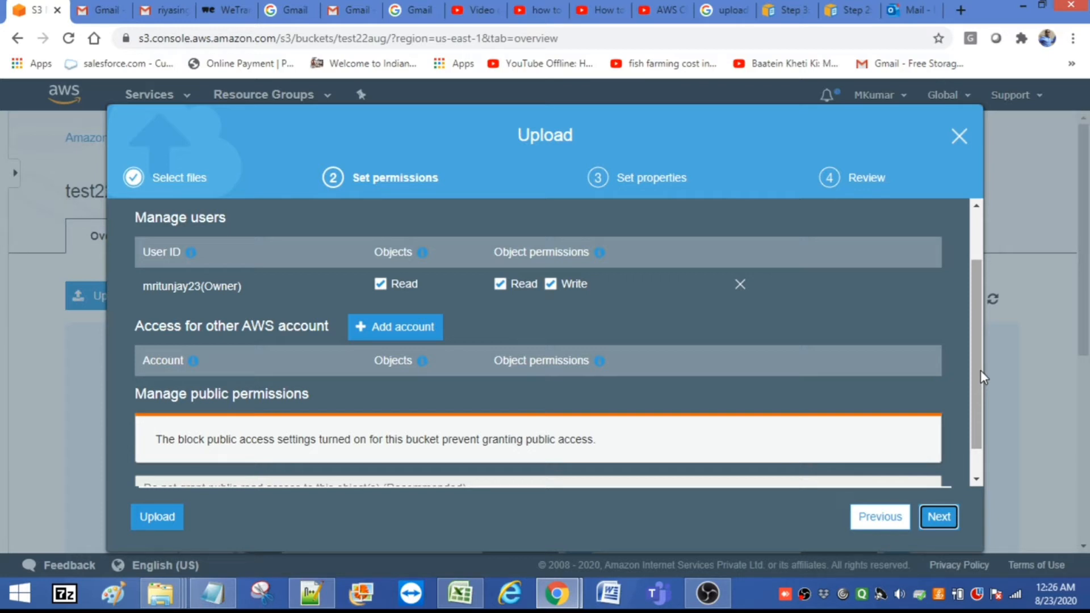
drag(979, 368, 981, 386)
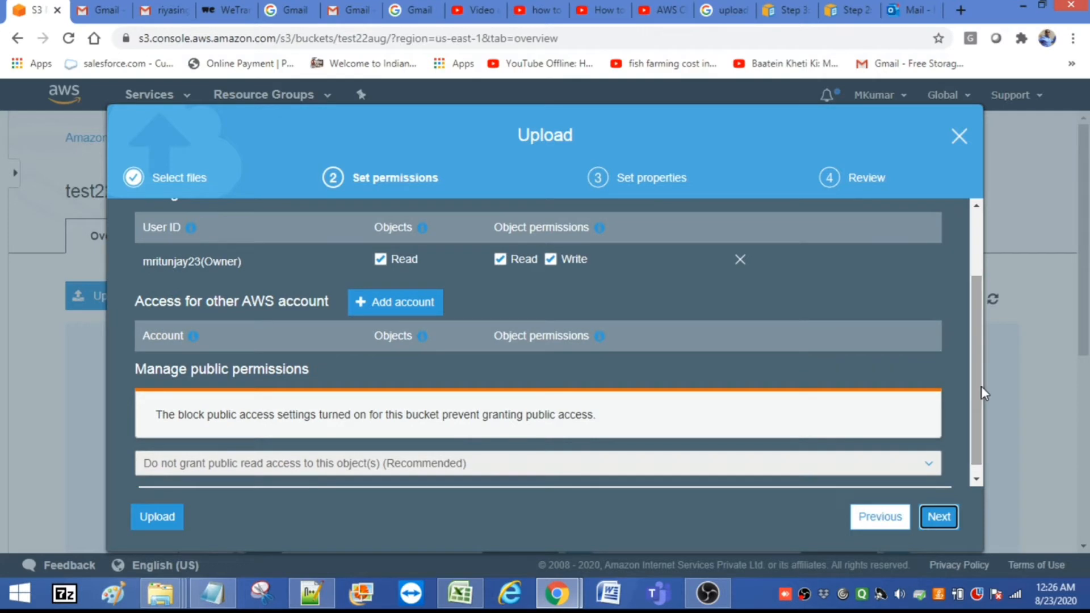
click(938, 517)
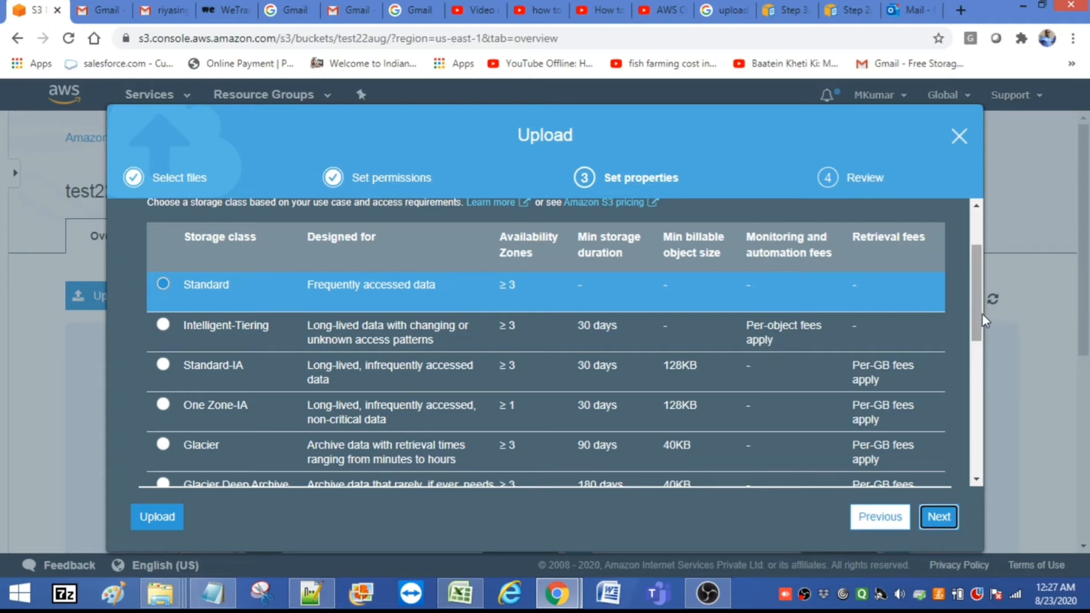
Review the upload properties and accept the Standard storage class with encryption None and no metadata or tags.
mouse_move(981, 322)
mouse_down()
mouse_move(985, 361)
mouse_move(993, 316)
mouse_up()
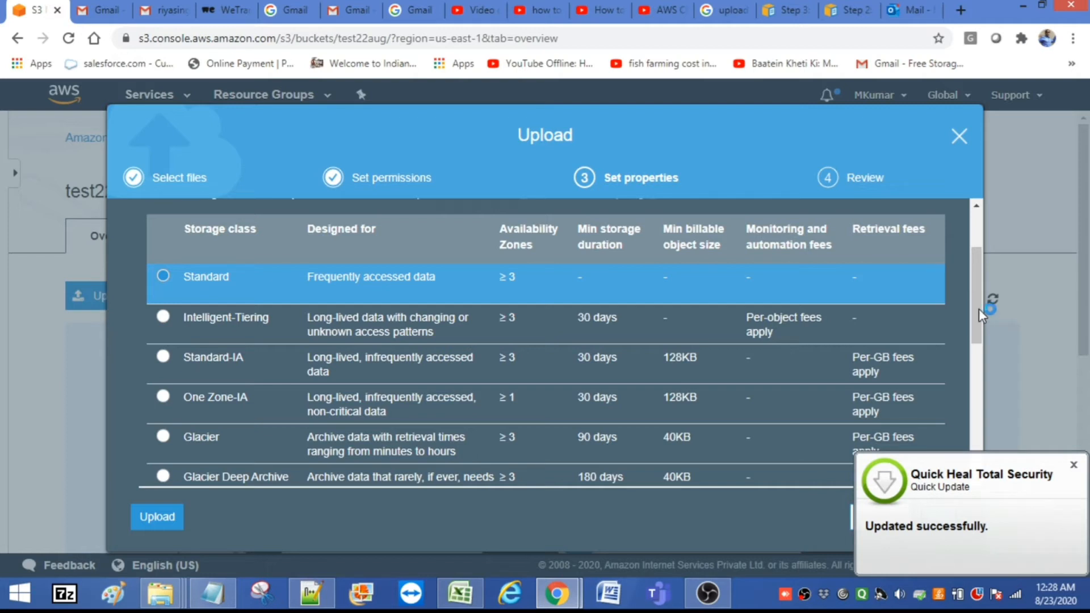
drag(977, 305, 979, 328)
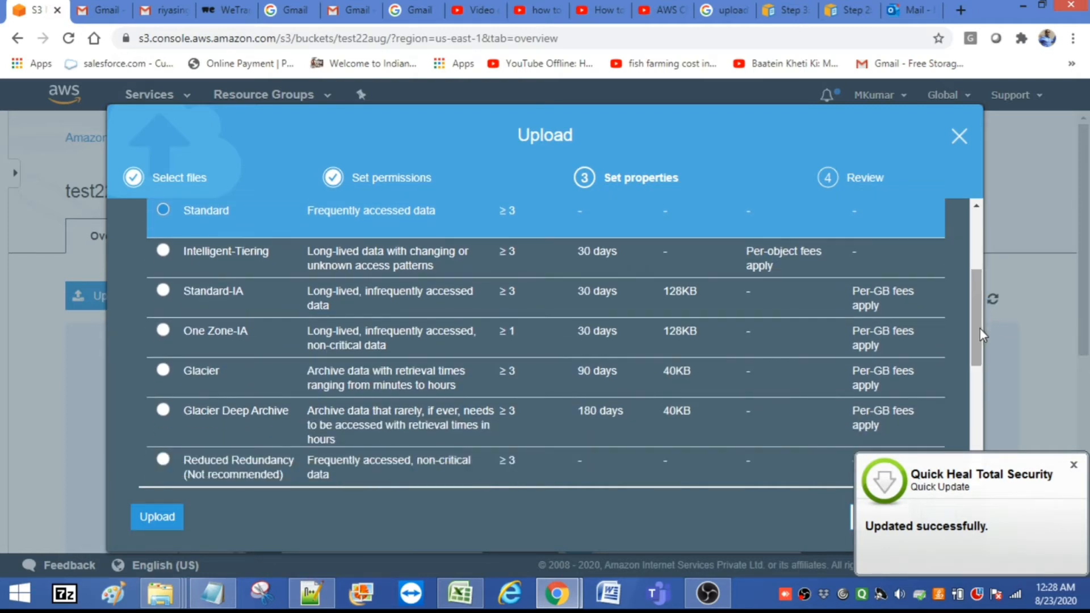
click(1074, 465)
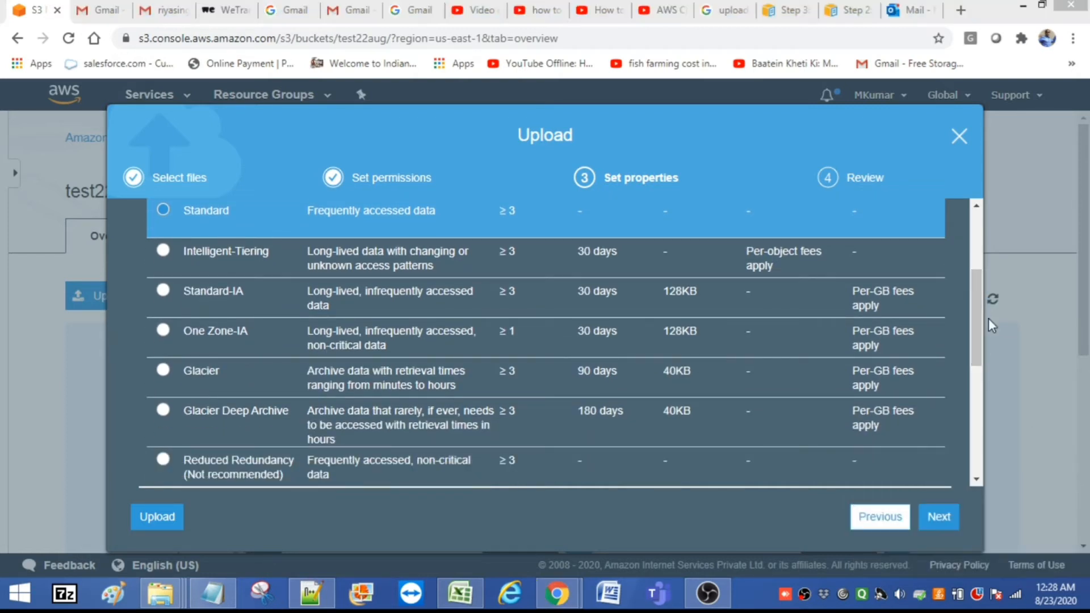
drag(978, 322, 984, 402)
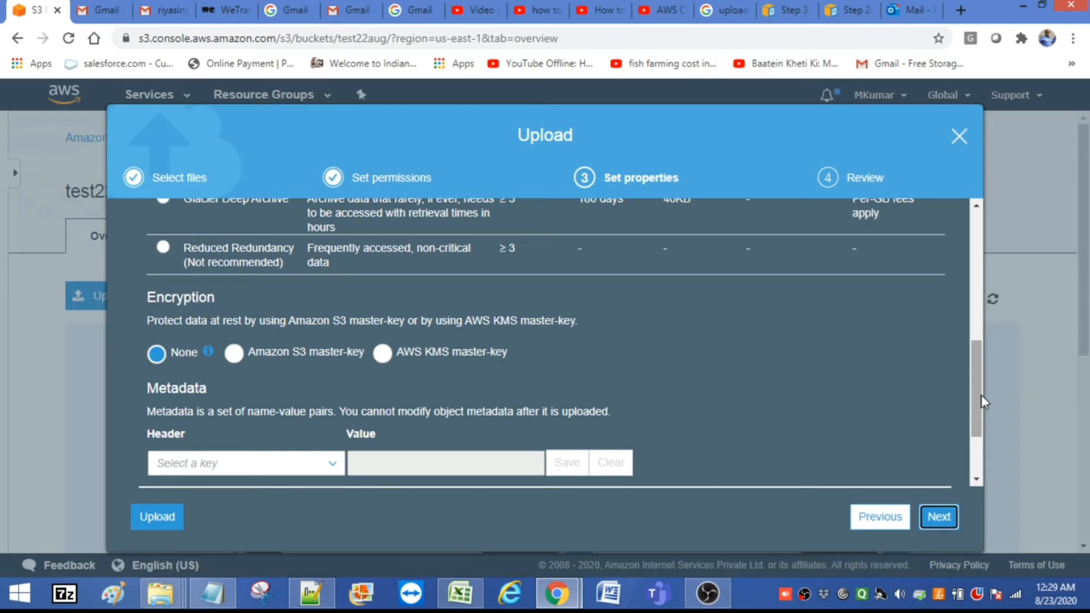
drag(977, 390, 976, 401)
drag(977, 410, 976, 425)
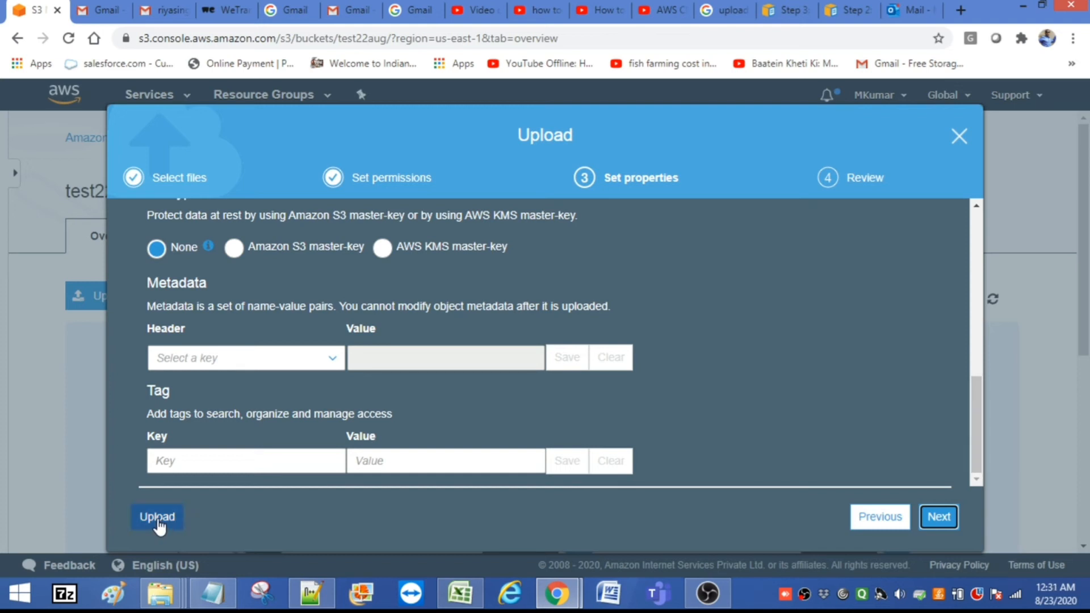
click(938, 521)
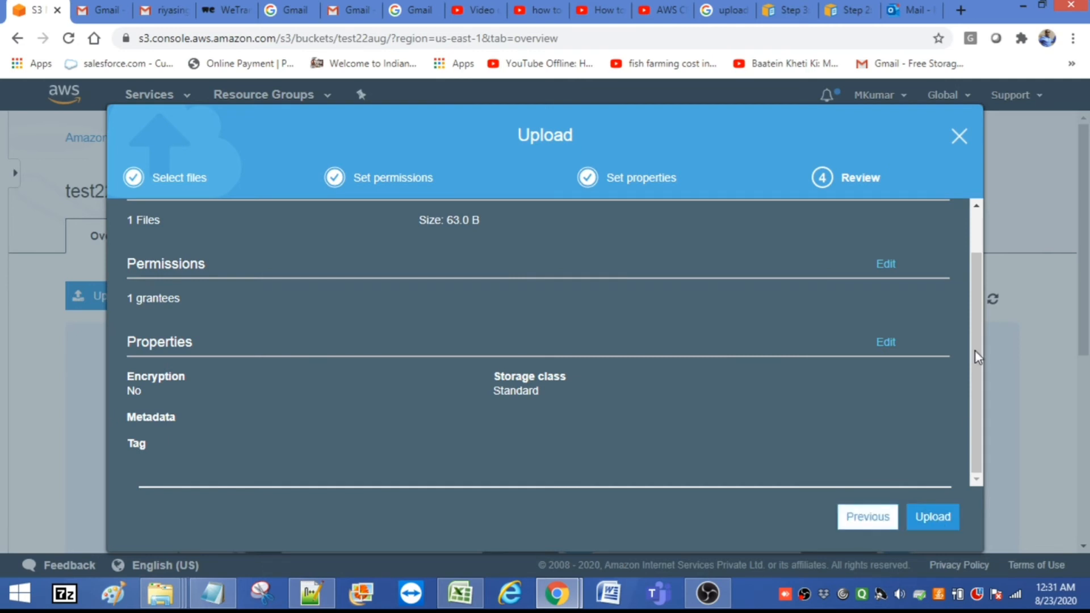
Check the upload summary of files, permissions and properties, then upload Testfile.txt to the bucket.
drag(979, 304, 976, 252)
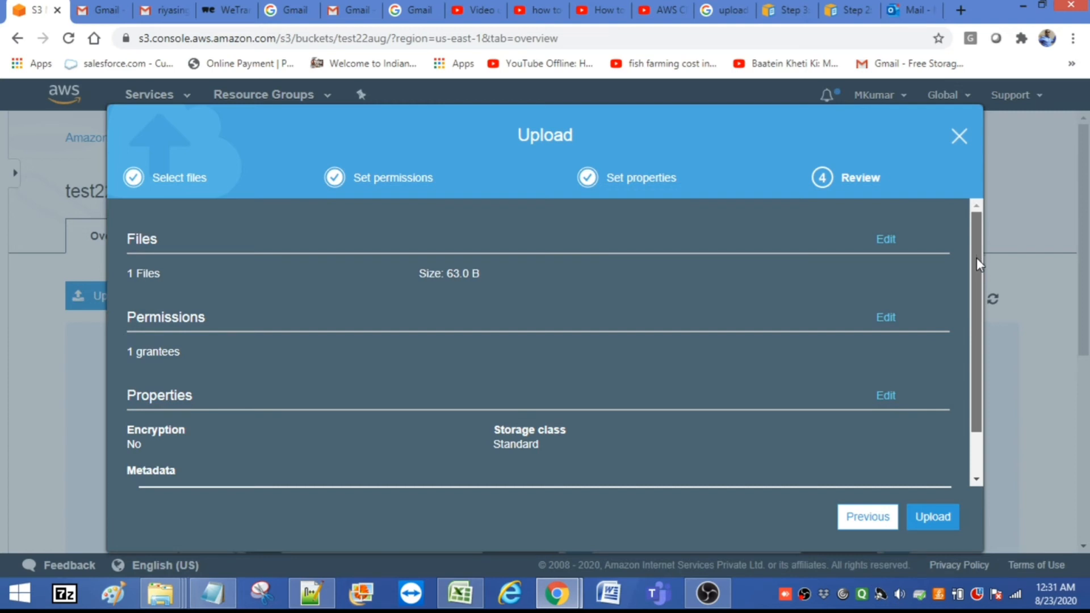
drag(976, 258, 980, 317)
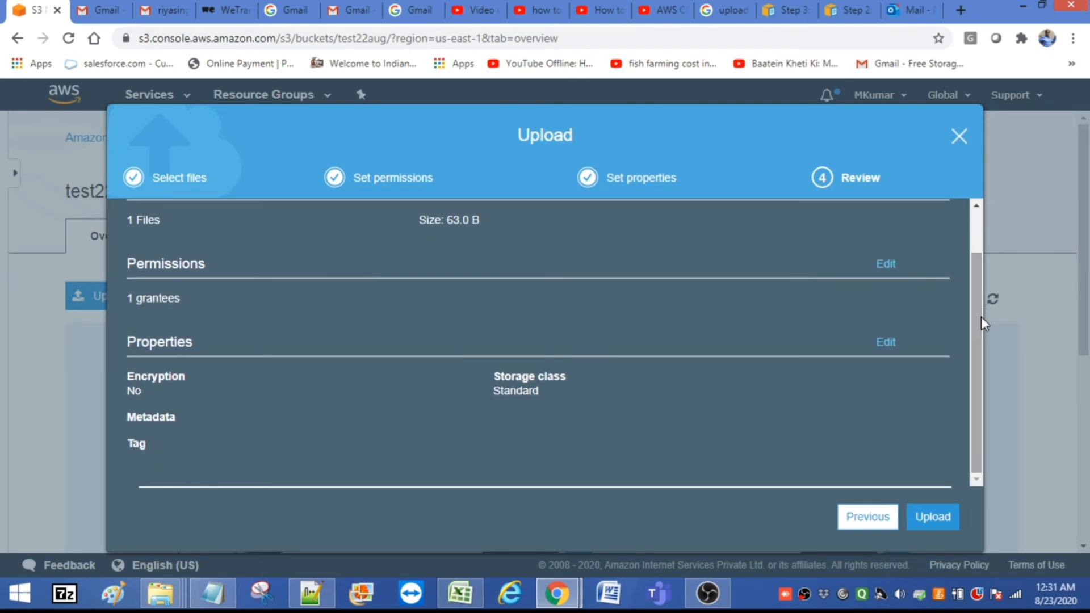
click(935, 519)
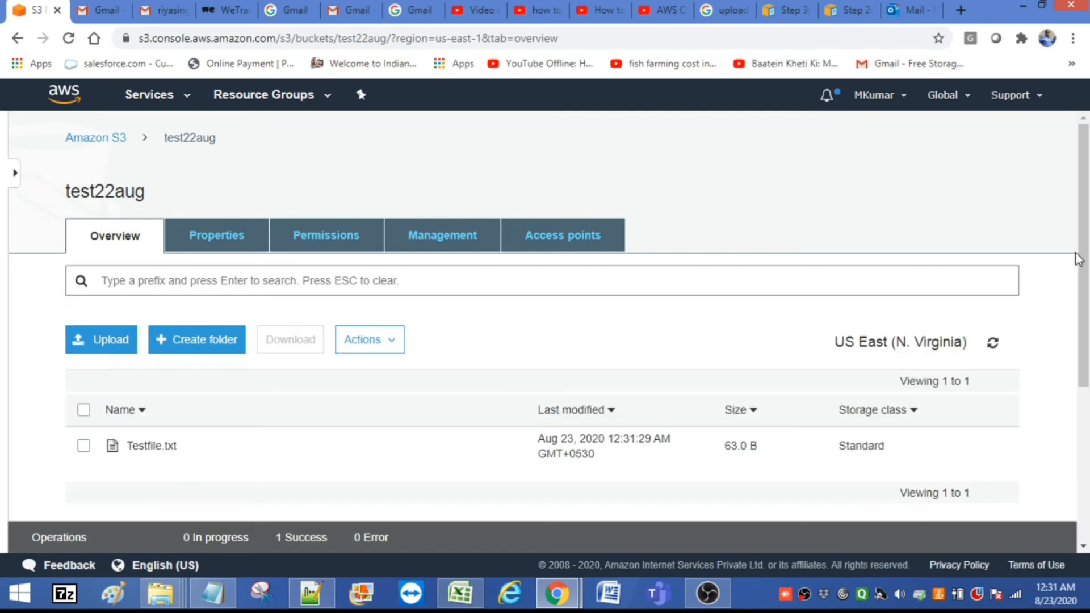
View the details of the uploaded Testfile.txt, try its object URL in the browser, and return to the object page.
drag(1084, 253, 1084, 306)
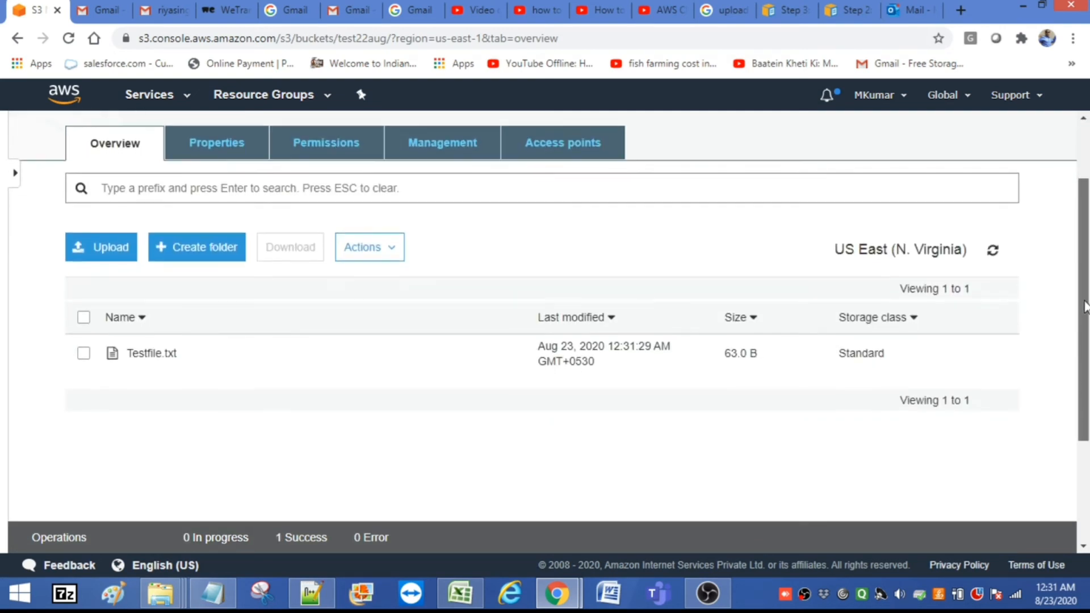
click(146, 356)
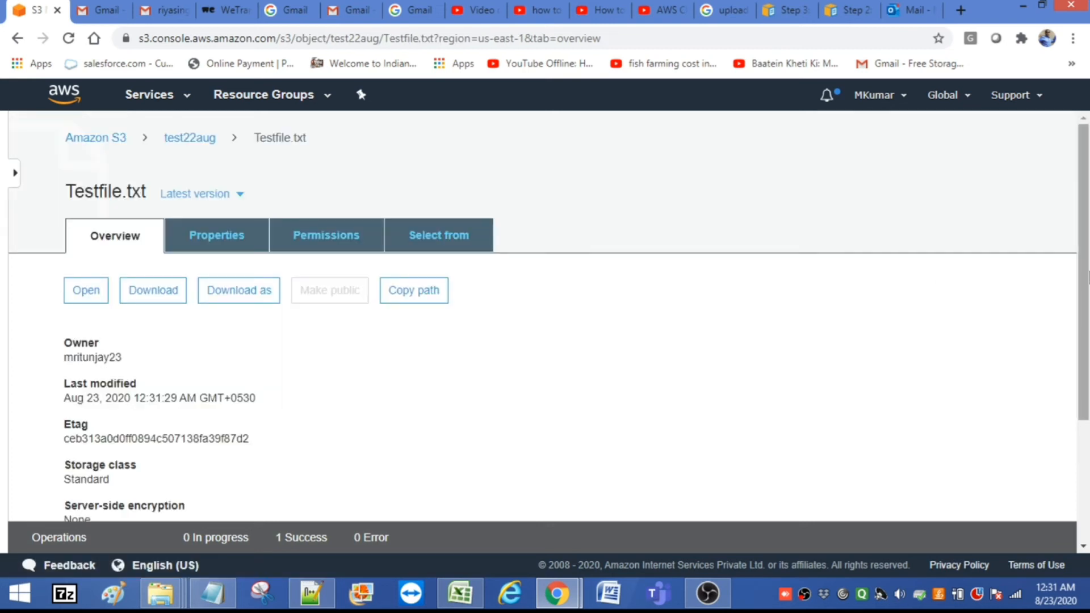
drag(1086, 278, 1088, 391)
key(super+c)
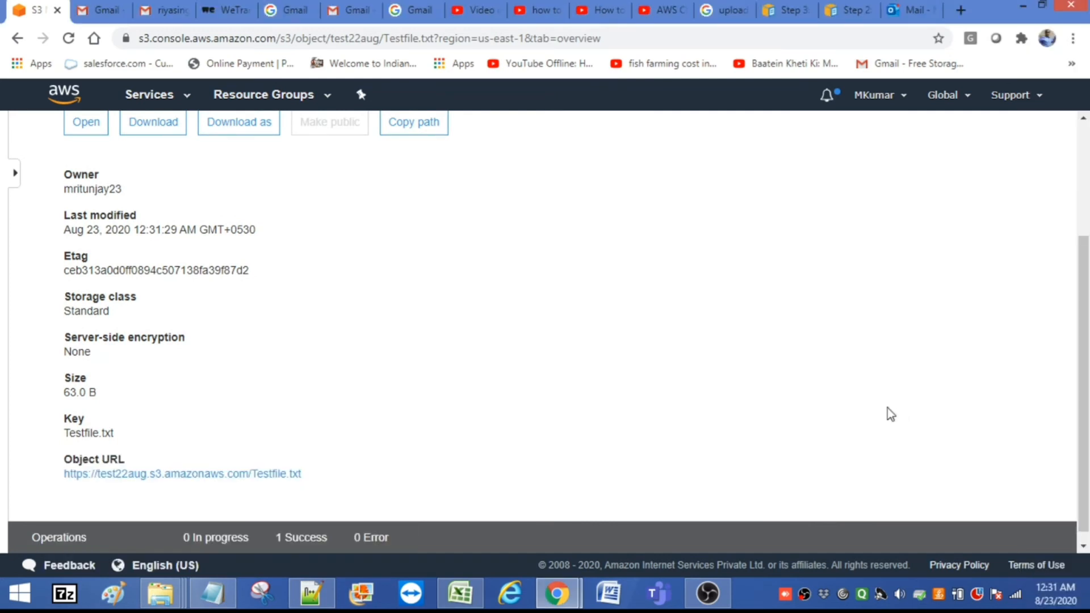
click(190, 476)
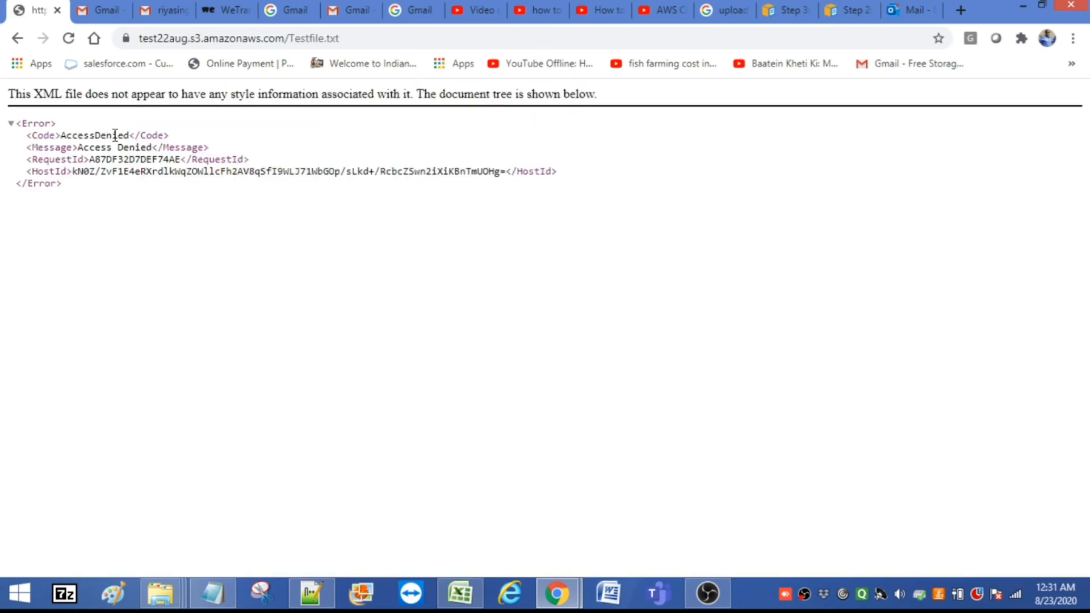
key(alt+Left)
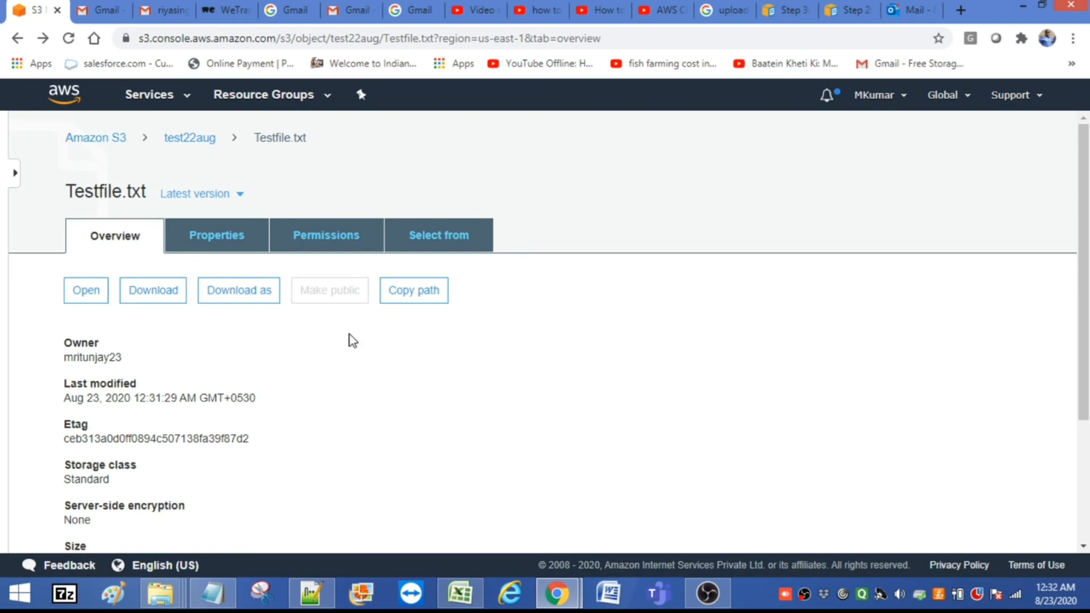
Turn off Block all public access in the test22aug bucket's permissions, save the change and enter "confirm" to apply it.
click(178, 140)
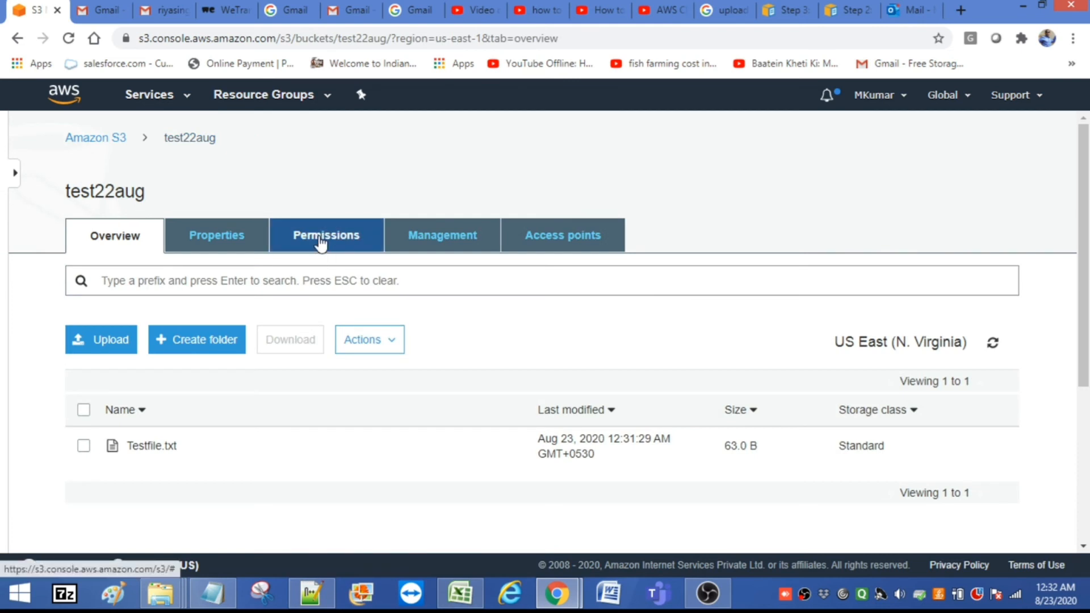
click(321, 239)
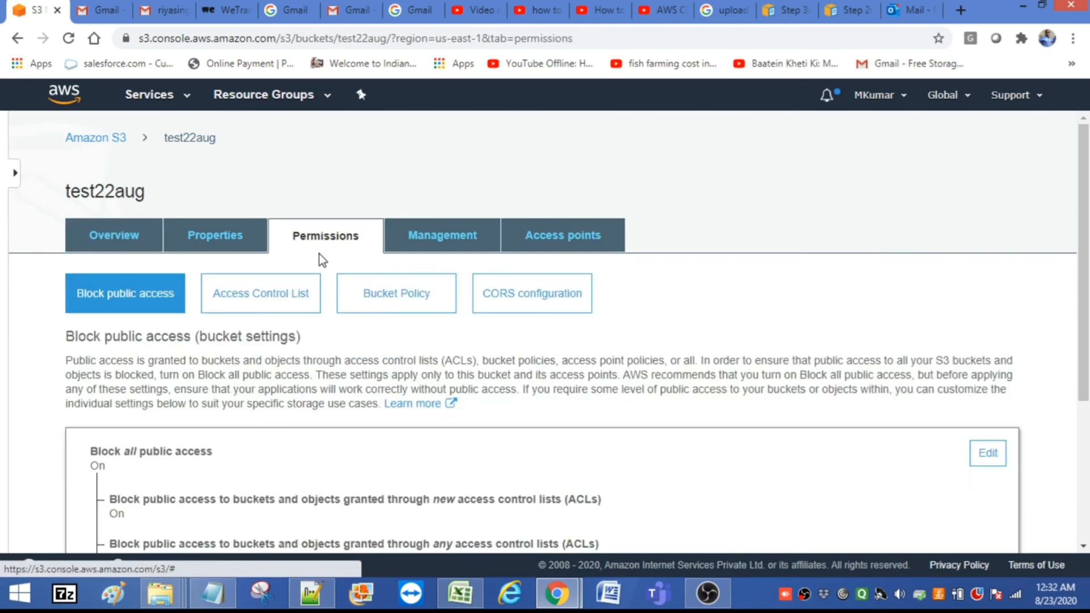
drag(1082, 318, 1086, 423)
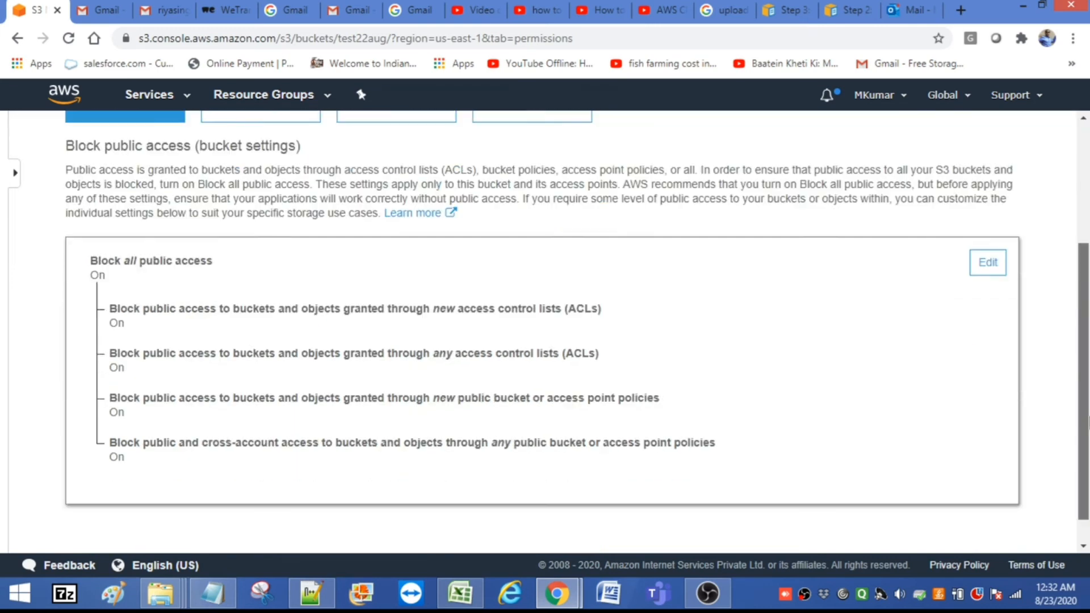
click(986, 262)
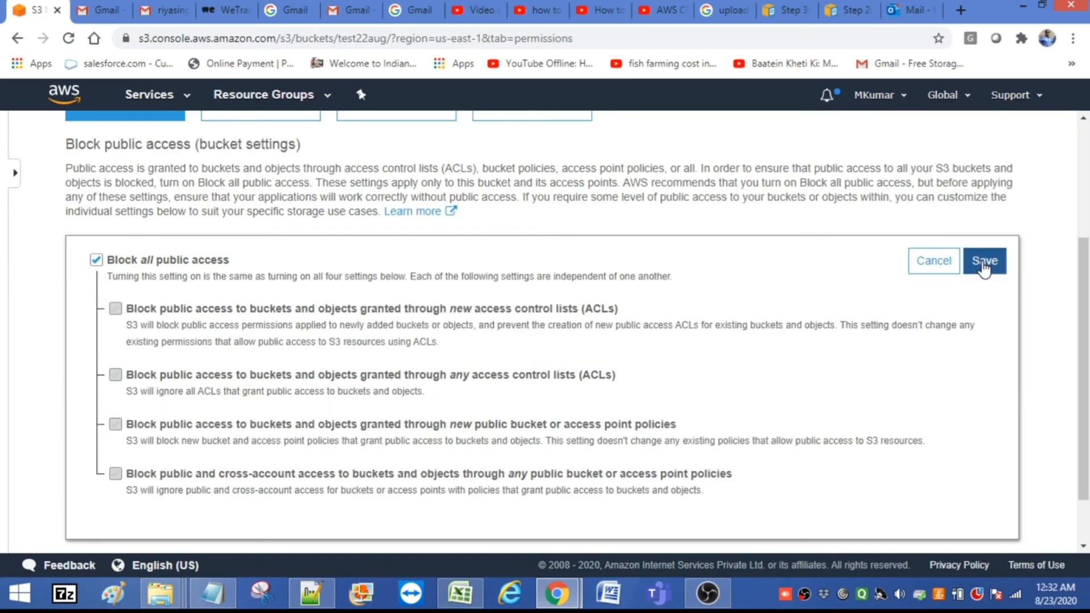
click(99, 262)
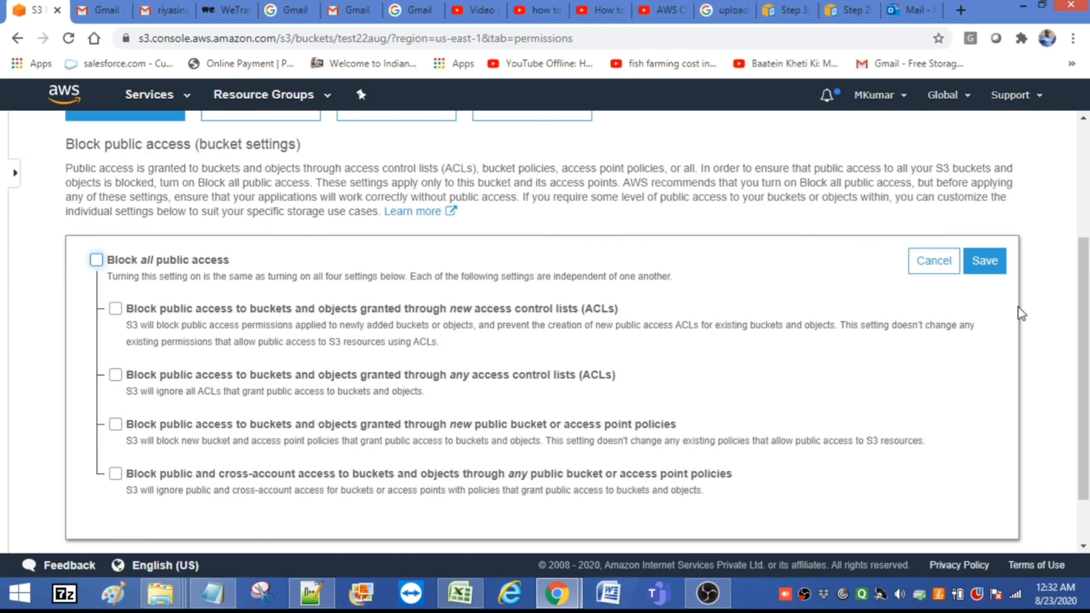
click(988, 264)
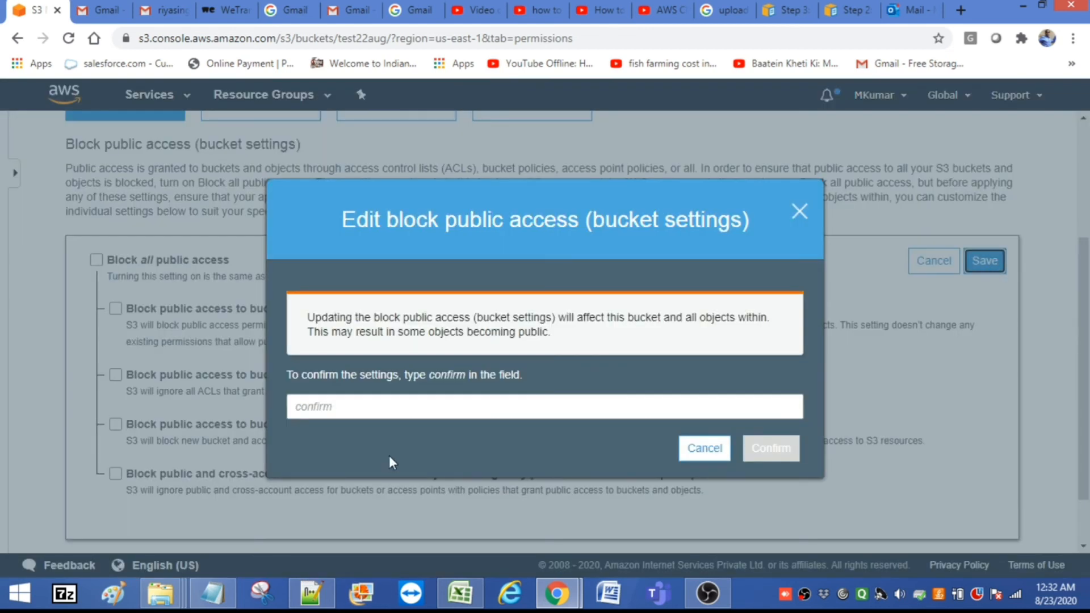
click(316, 403)
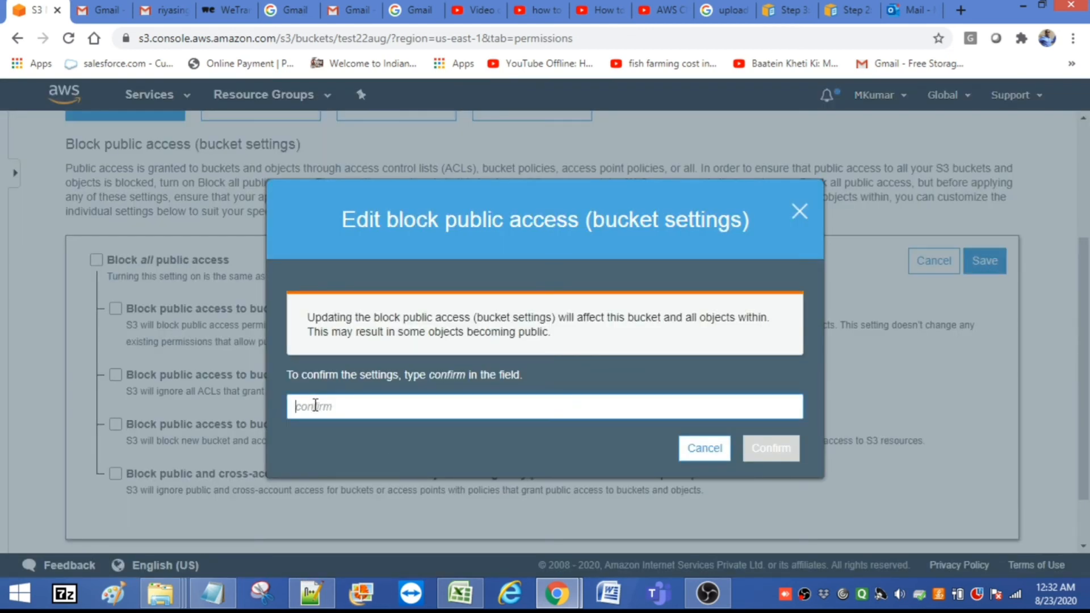
text(confirm)
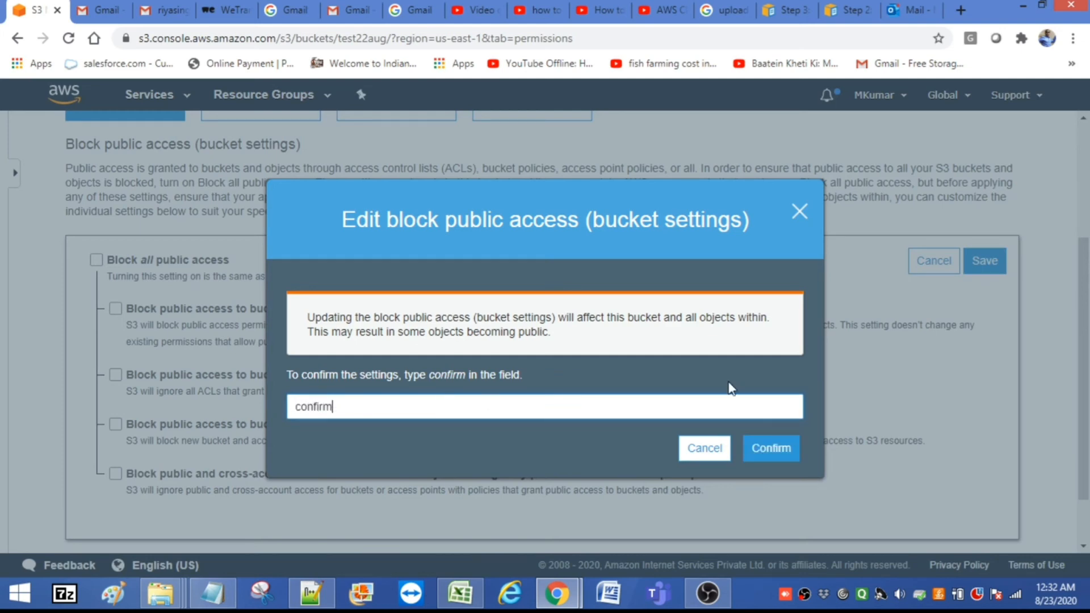
click(769, 449)
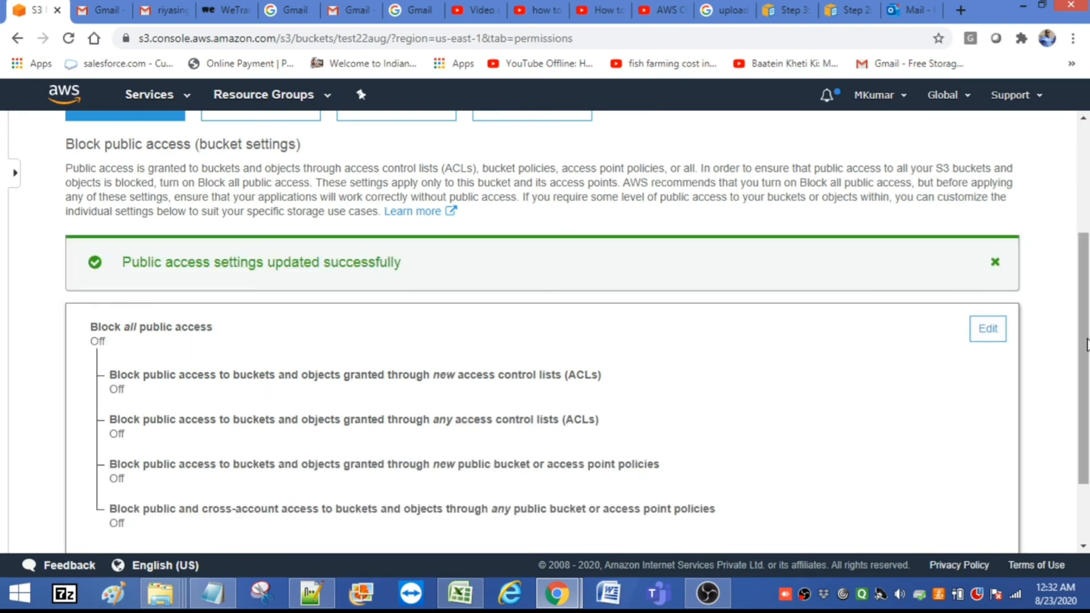
key(super+c)
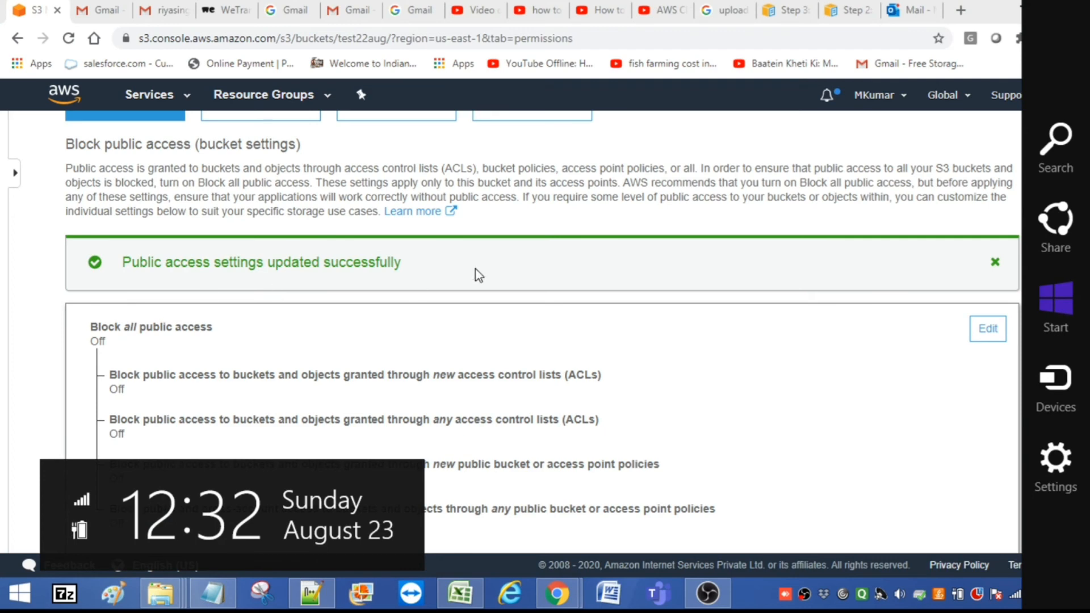
click(924, 404)
Reopen Testfile.txt from the bucket overview, view its contents through the object URL, and return to the object page.
scroll(1085, 315, up, 1)
scroll(1085, 315, up, 3)
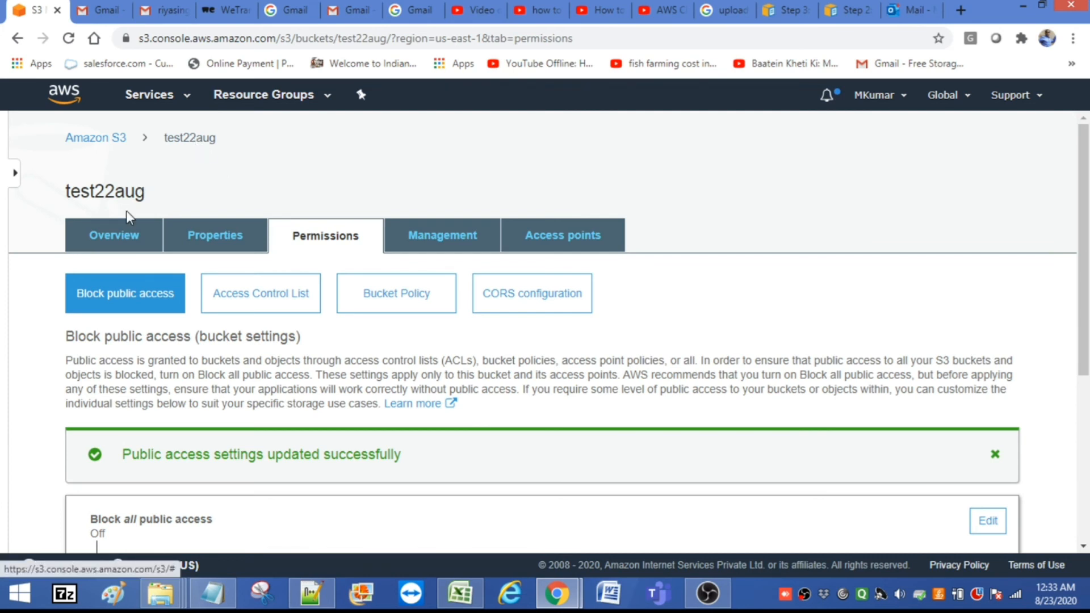
click(111, 241)
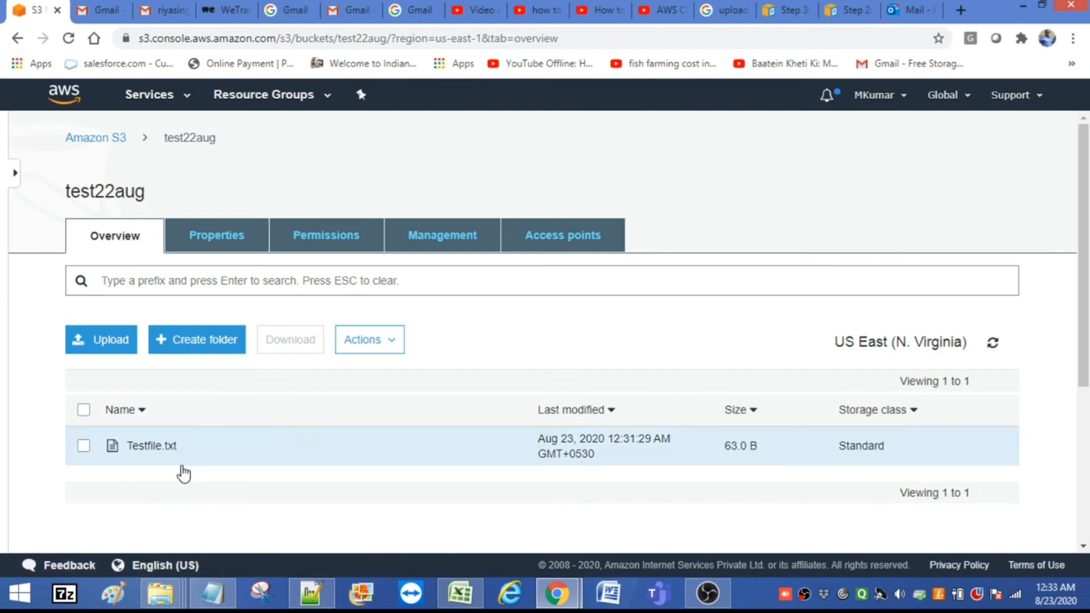
click(146, 447)
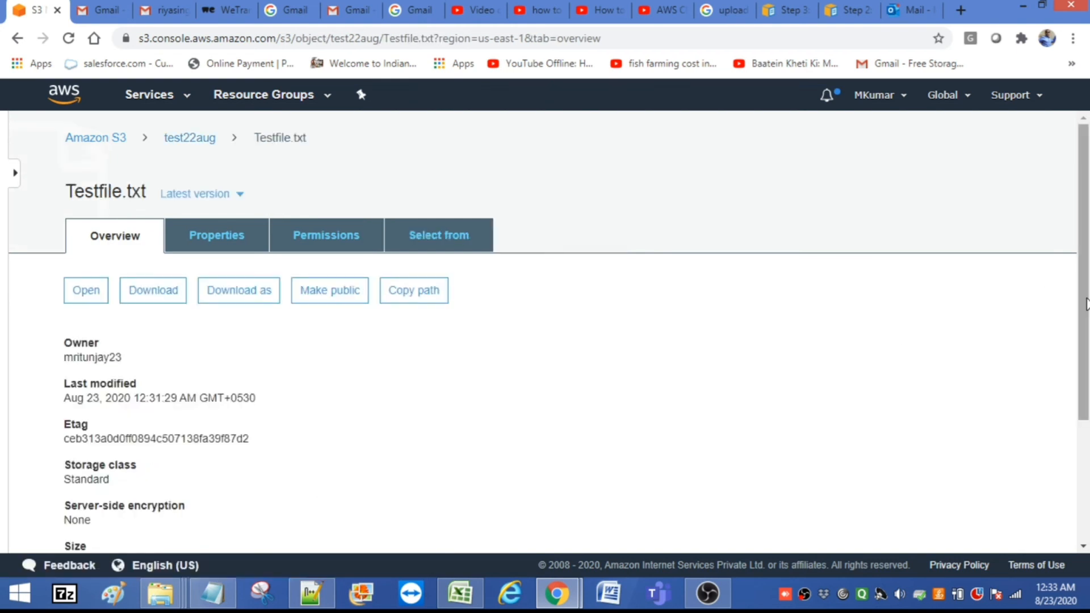
drag(1085, 309, 1089, 388)
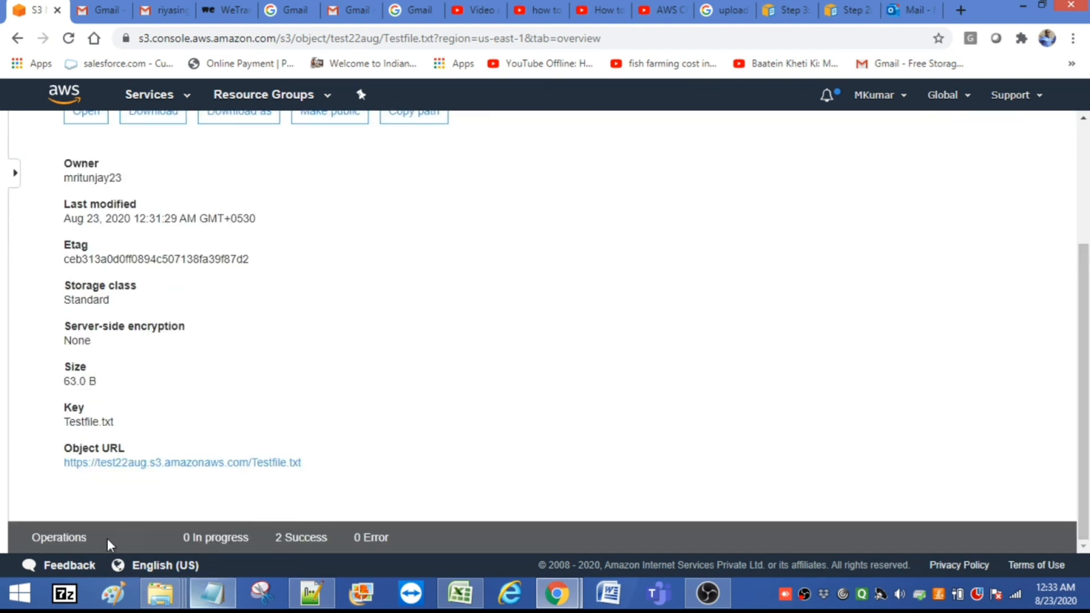
click(175, 464)
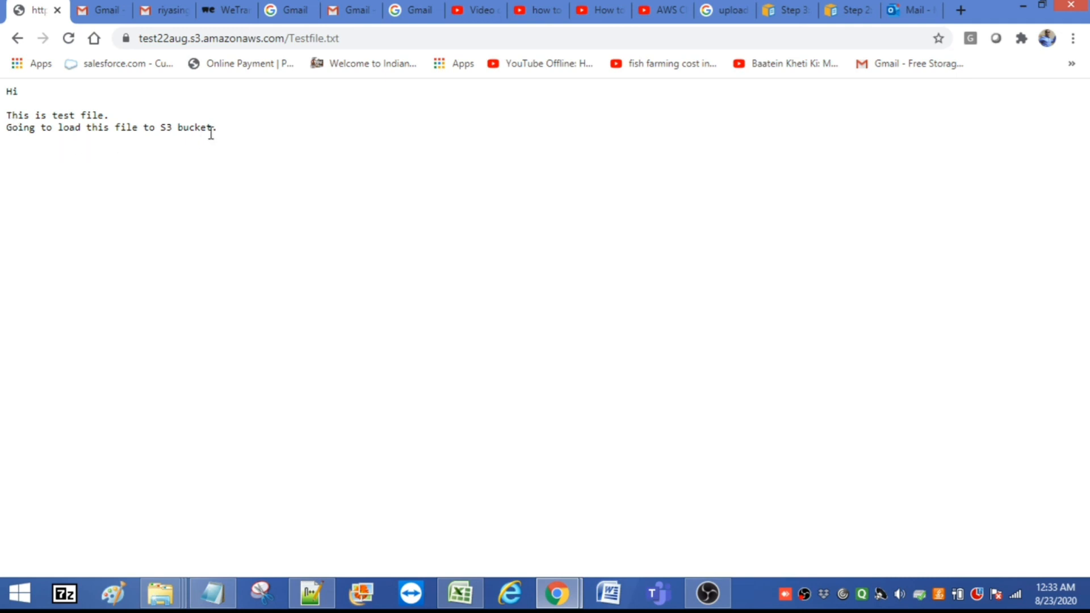
click(18, 38)
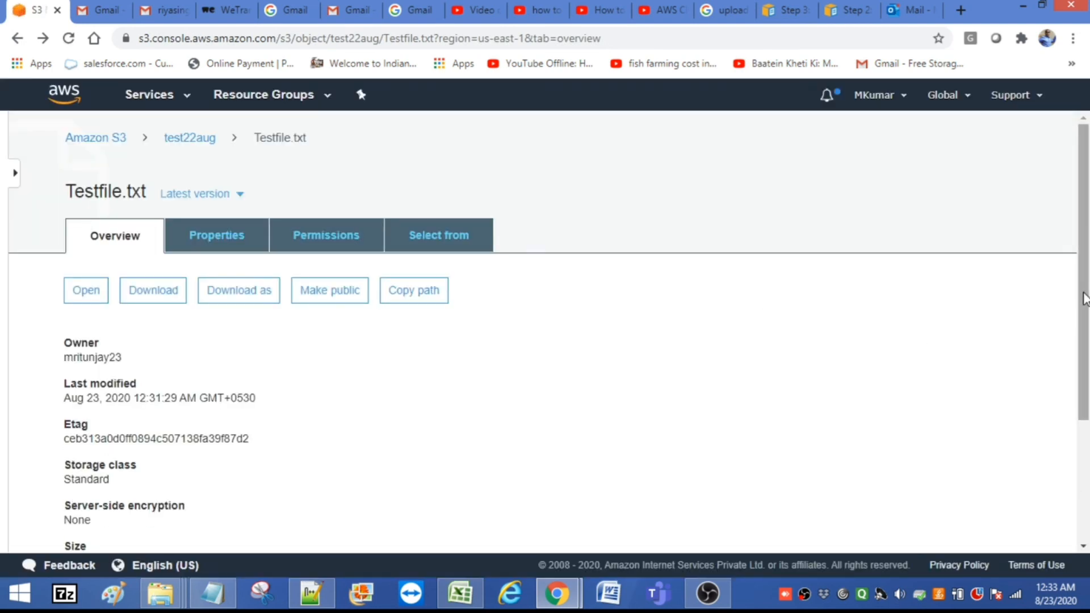
scroll(1081, 255, down, 1)
scroll(1084, 237, up, 1)
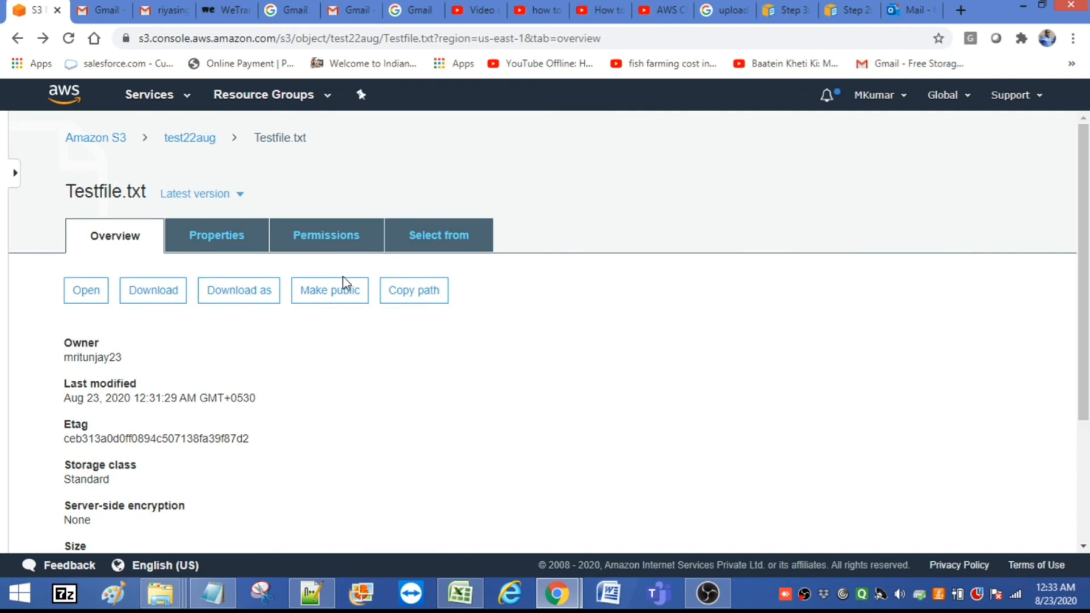
Download Testfile.txt from the bucket, open the downloaded copy to check its contents, close it, and return to the bucket.
click(199, 147)
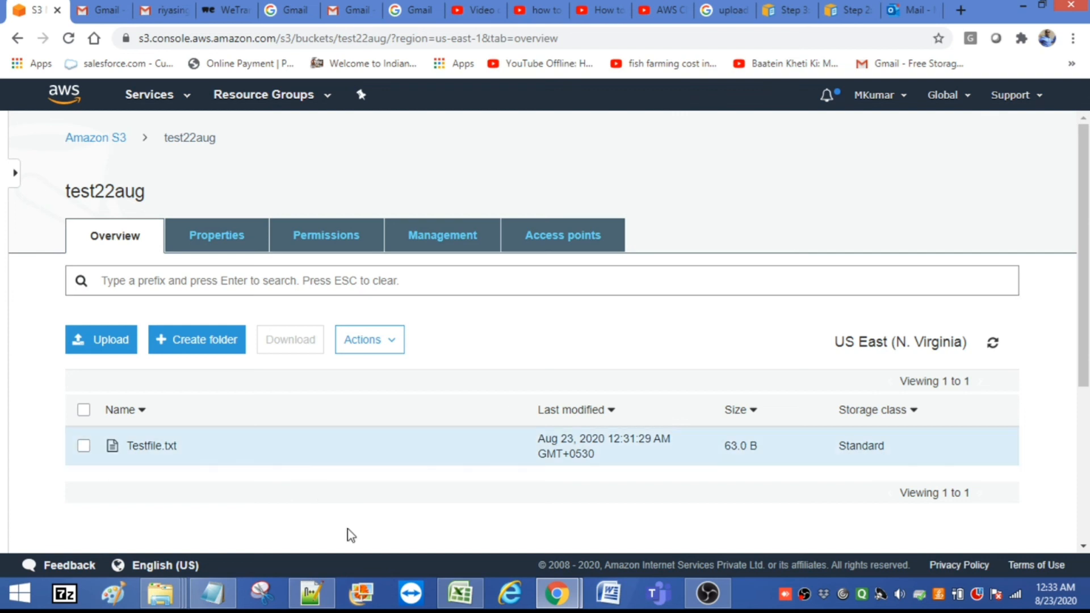
click(143, 448)
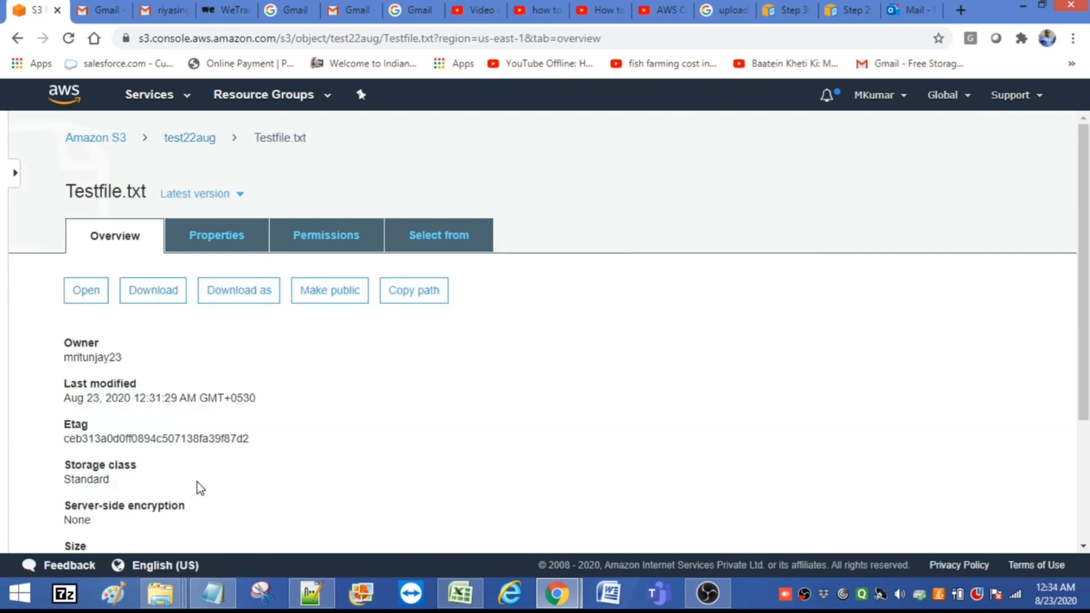
click(154, 298)
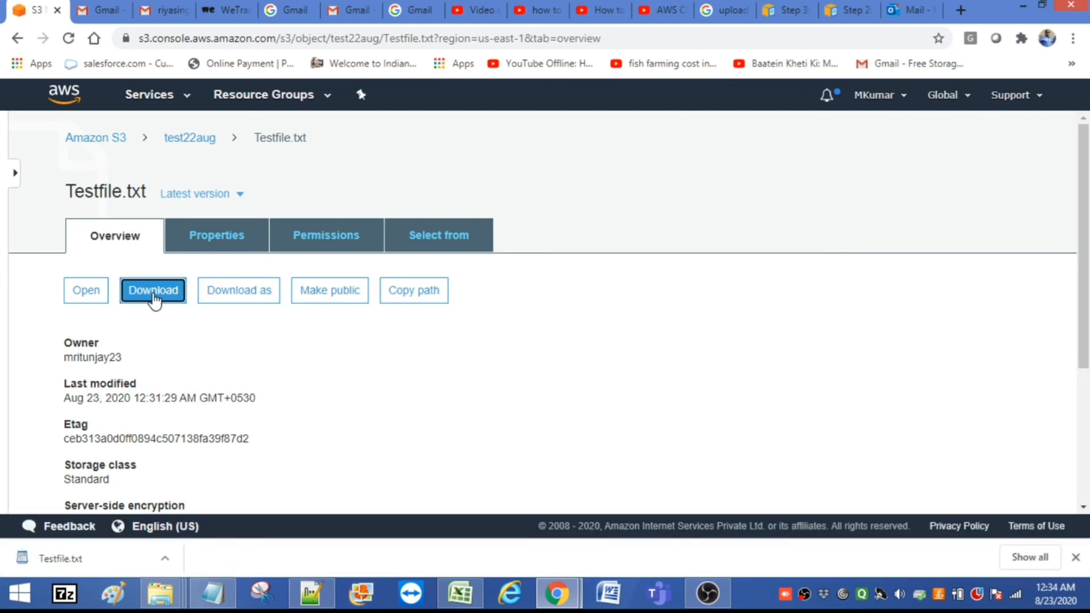
click(66, 565)
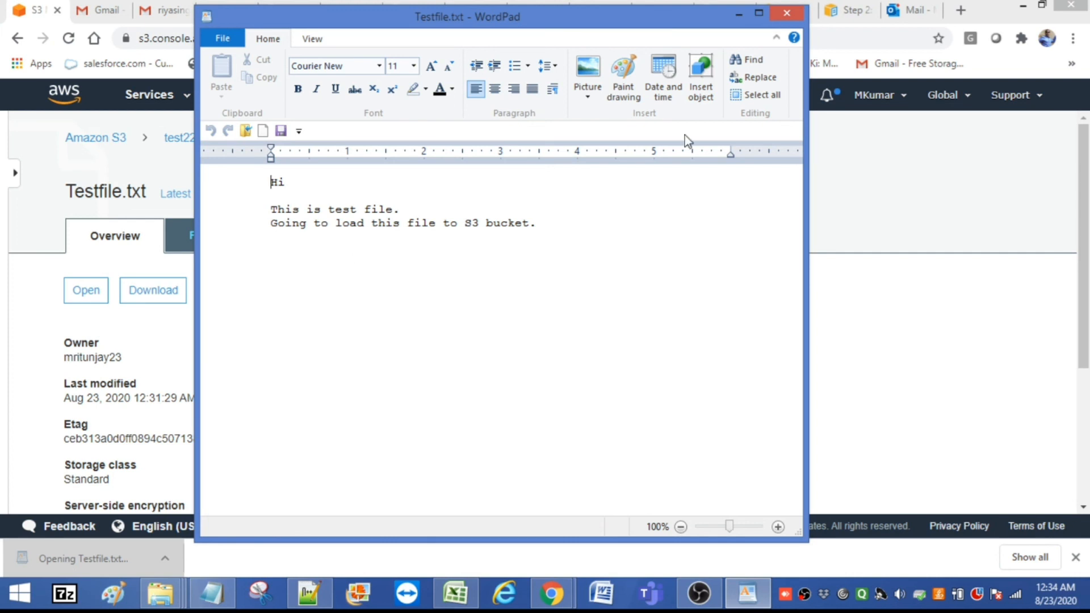
click(785, 13)
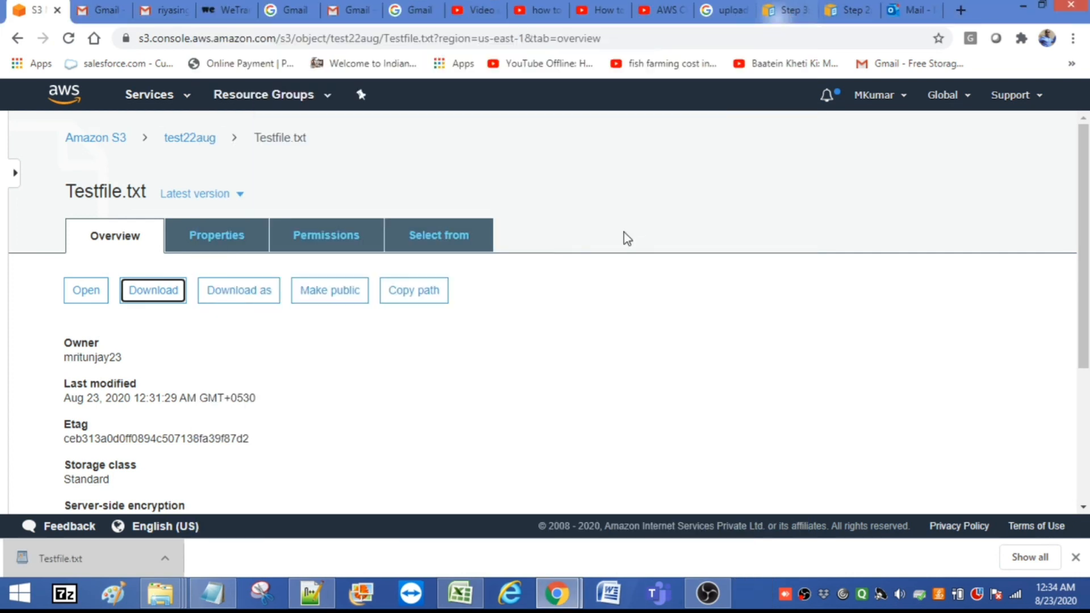
click(193, 138)
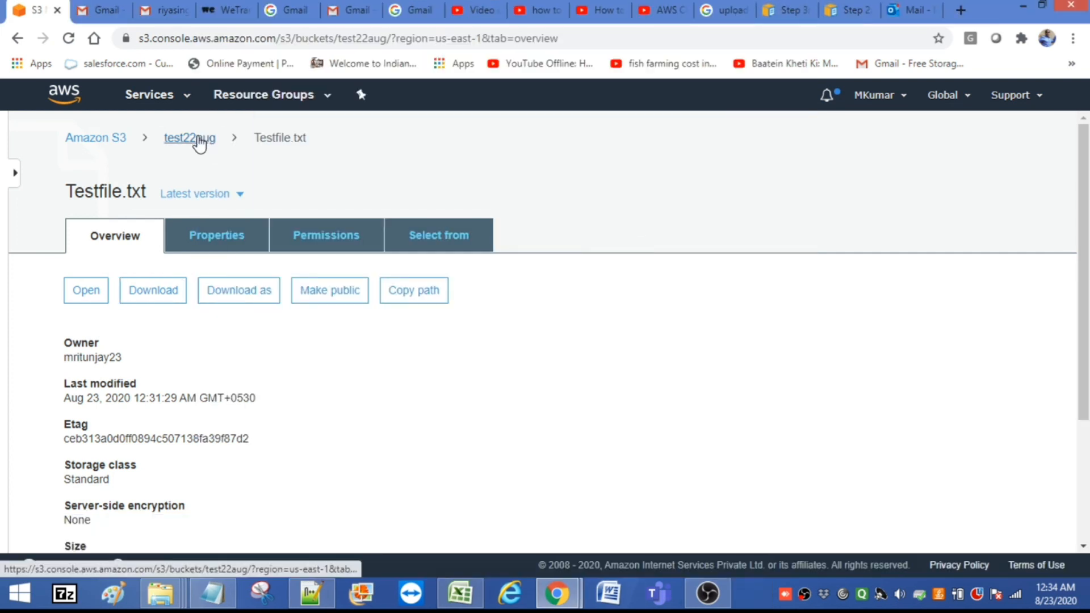